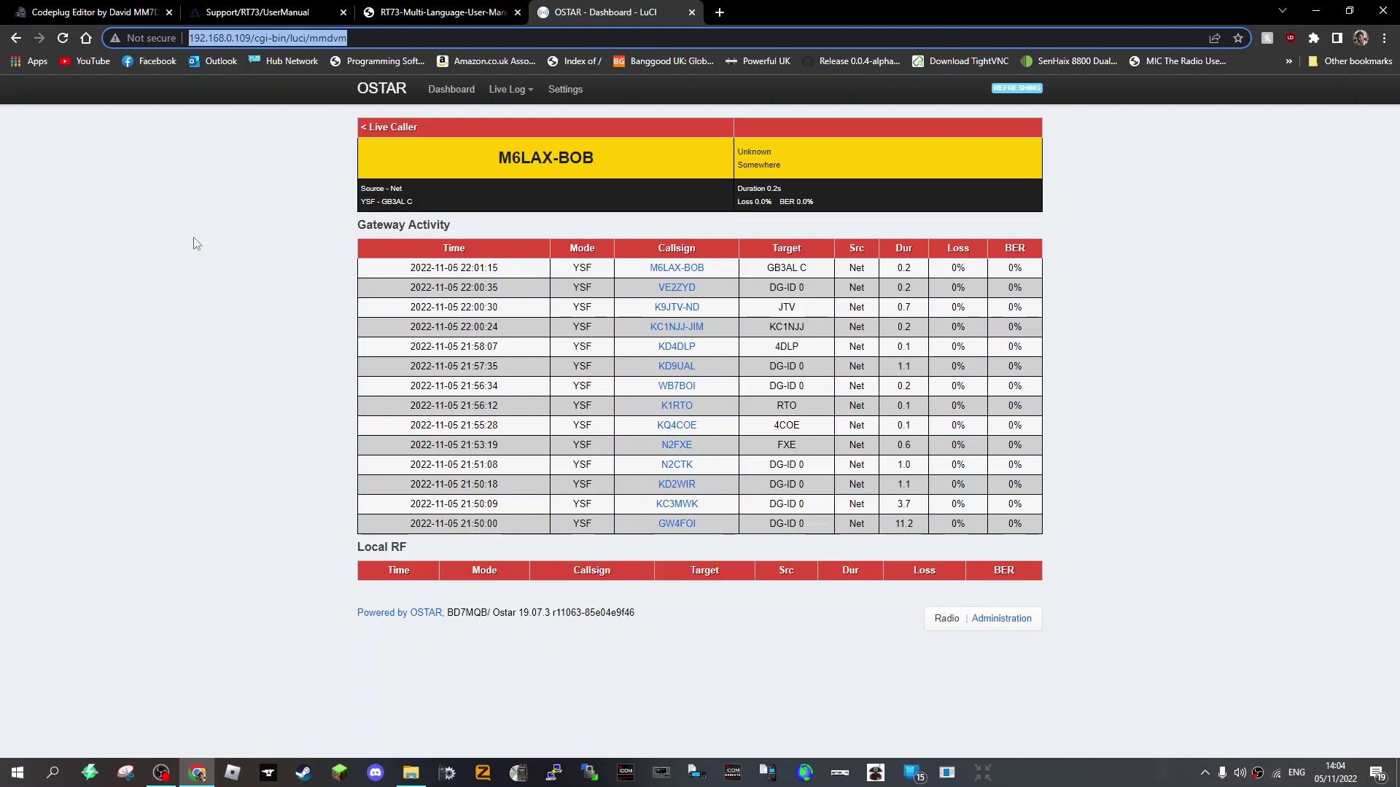
- Go from the YSF log to the General settings page and dismiss the pop-up notification
mouse_move(501, 93)
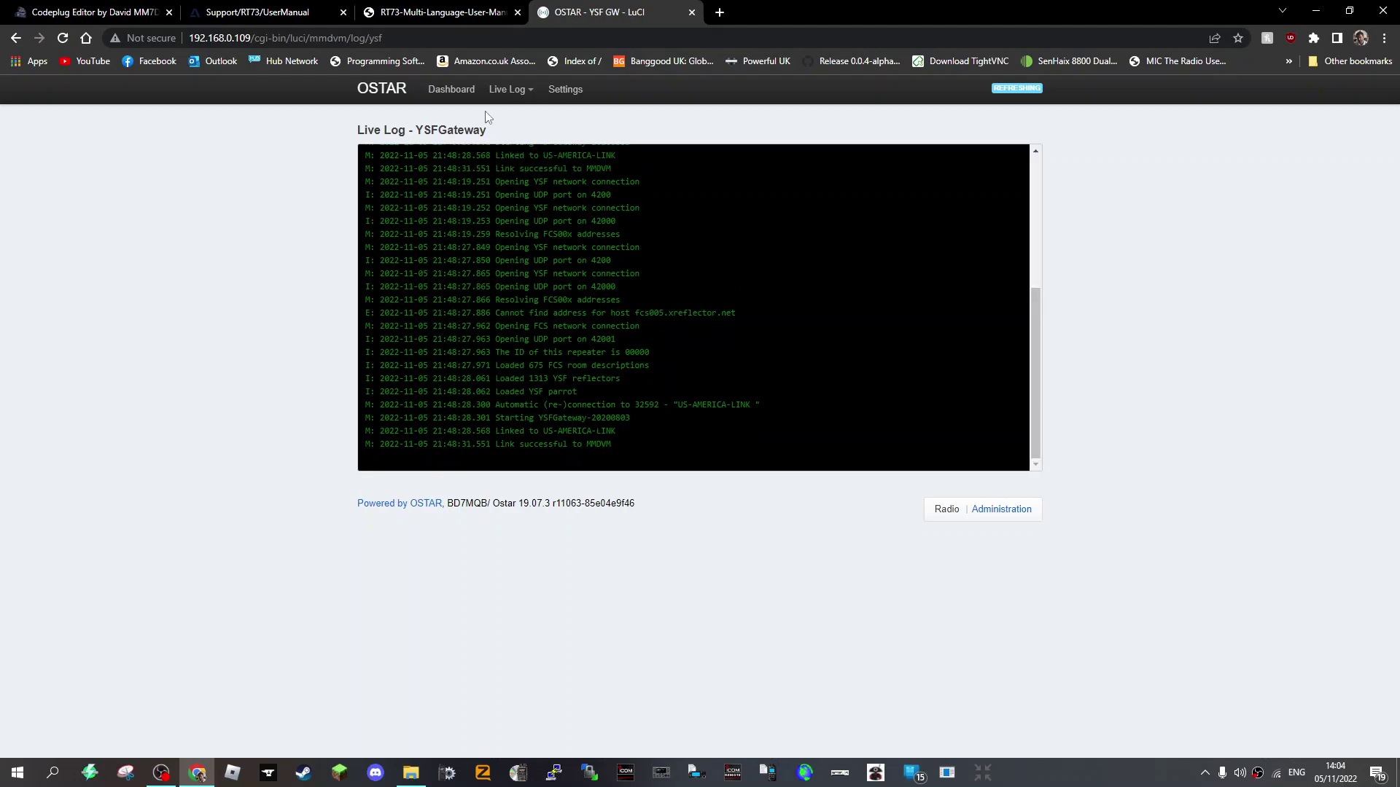
click(456, 91)
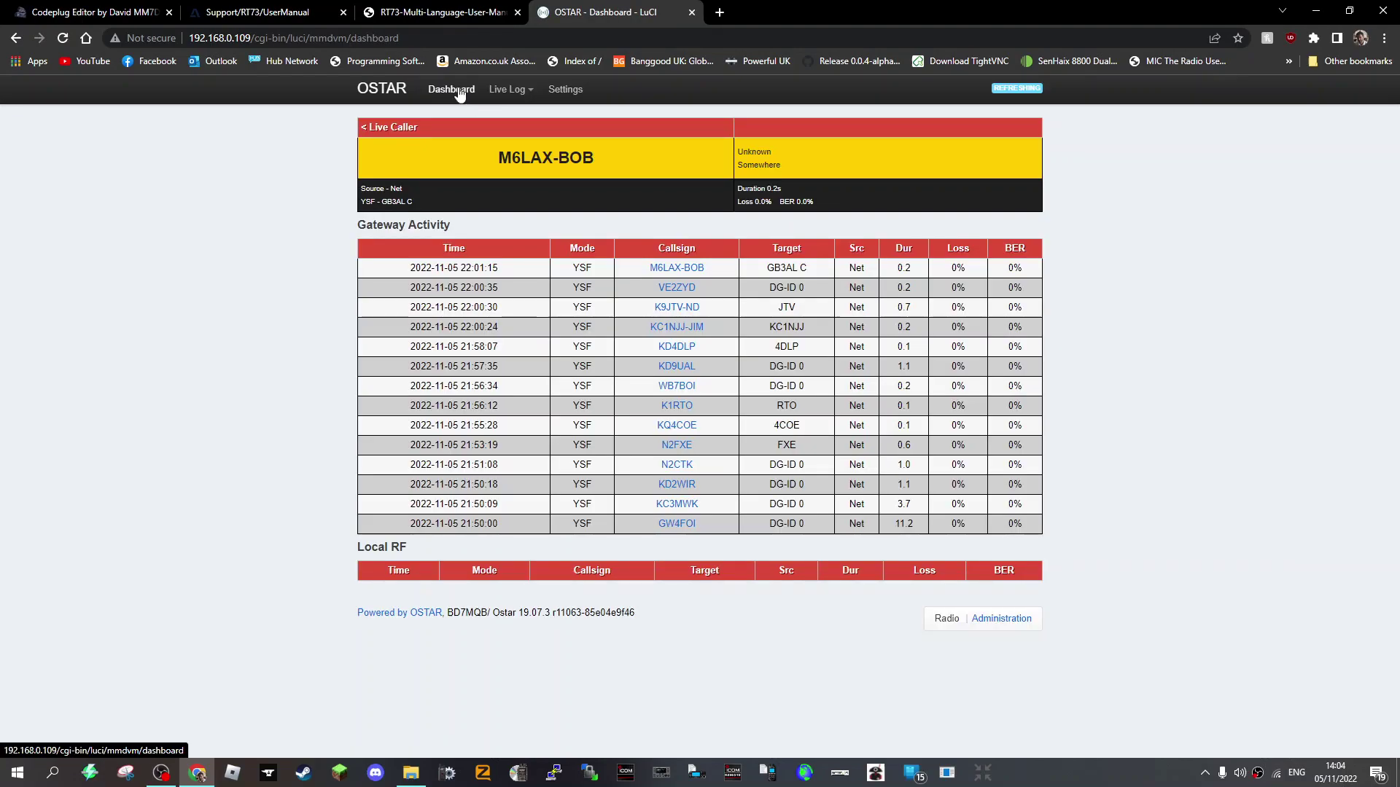
click(560, 92)
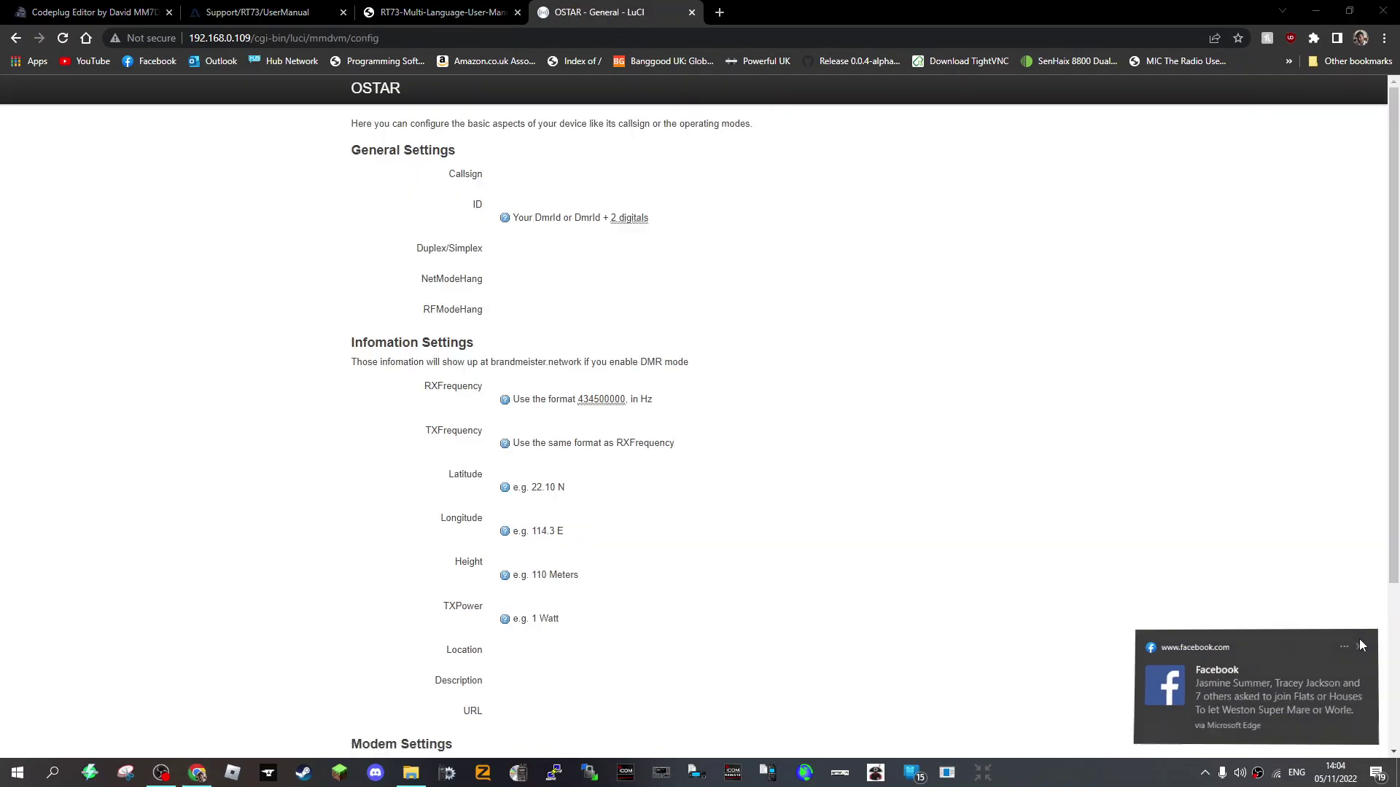
click(1361, 645)
click(646, 82)
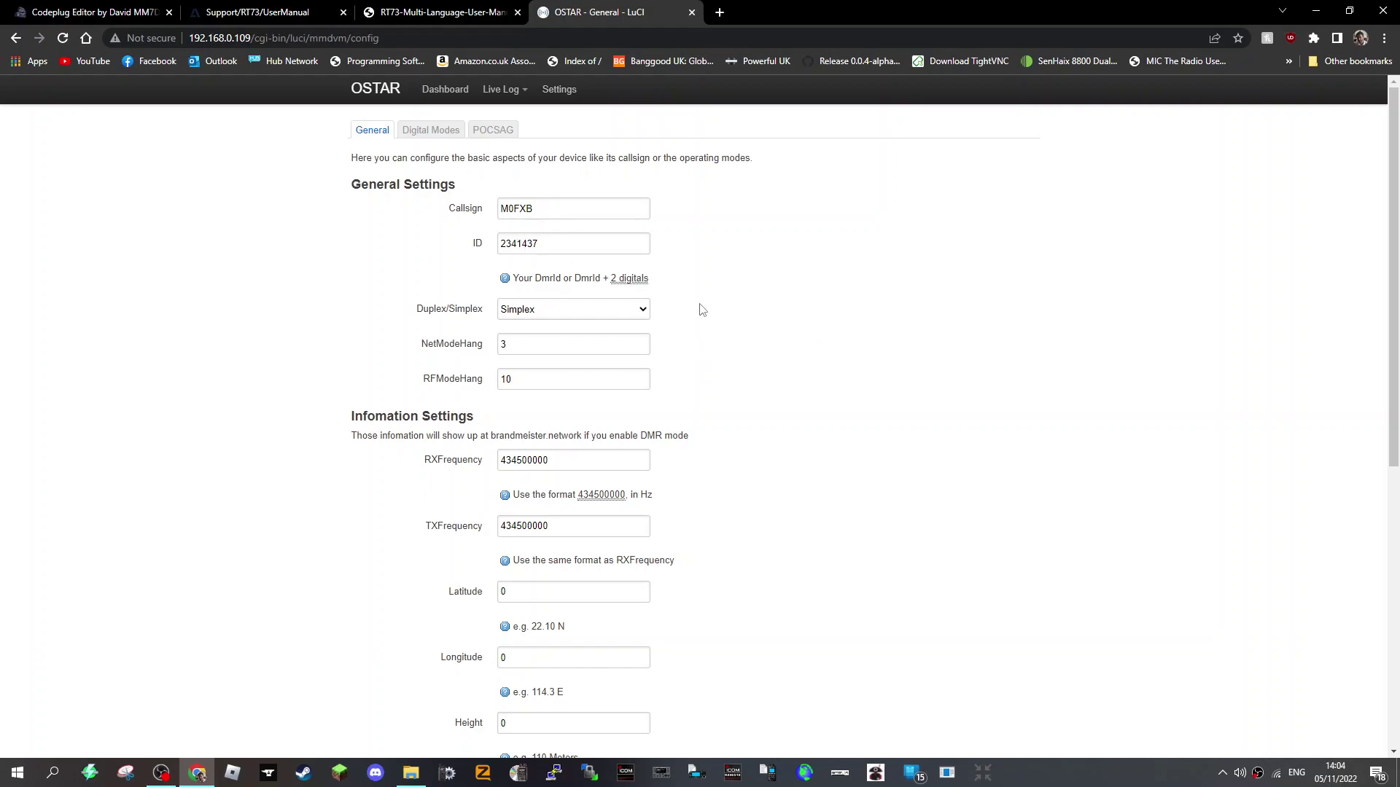
- Review the callsign, ID, frequency, location and modem fields, reloading the page once
scroll(702, 310, down, 6)
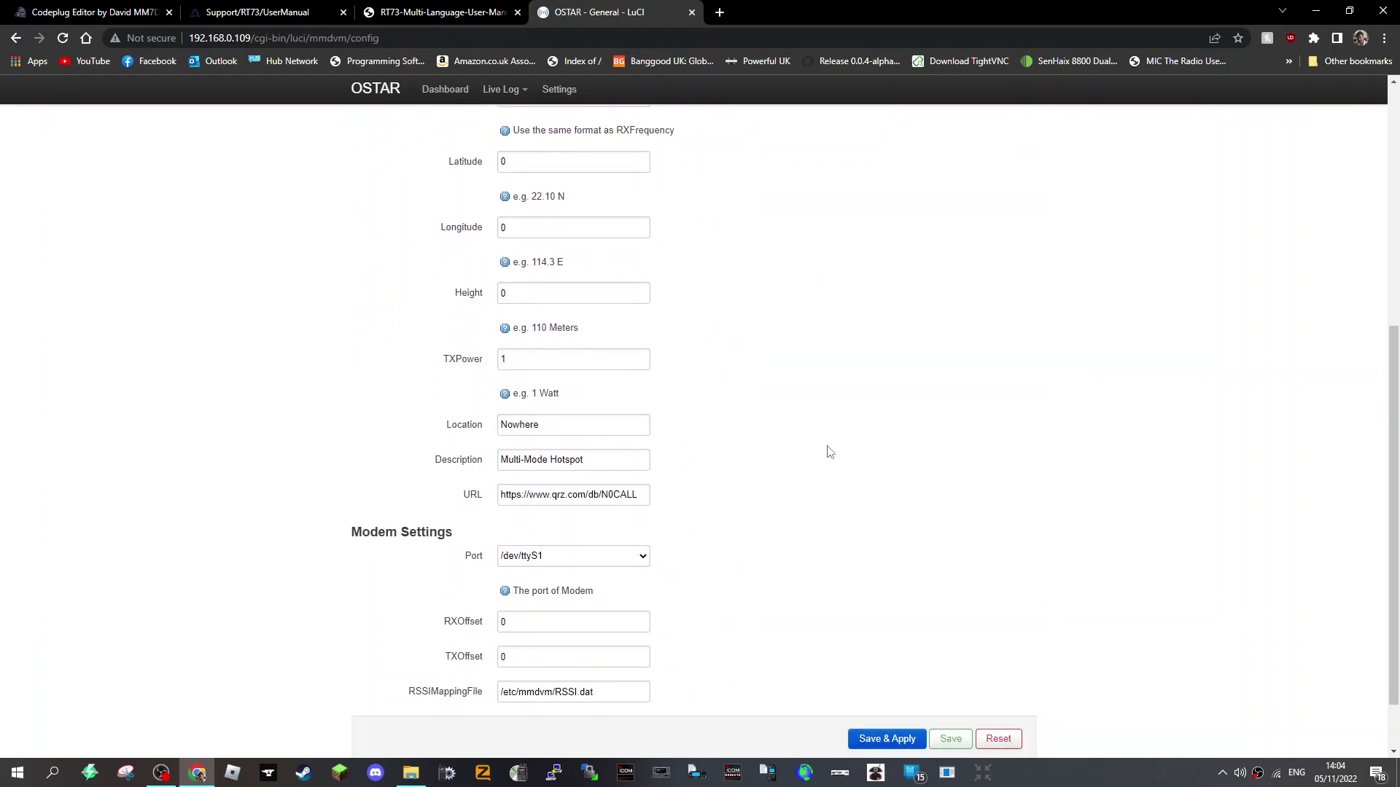
scroll(827, 452, down, 1)
scroll(824, 451, up, 7)
scroll(811, 448, down, 2)
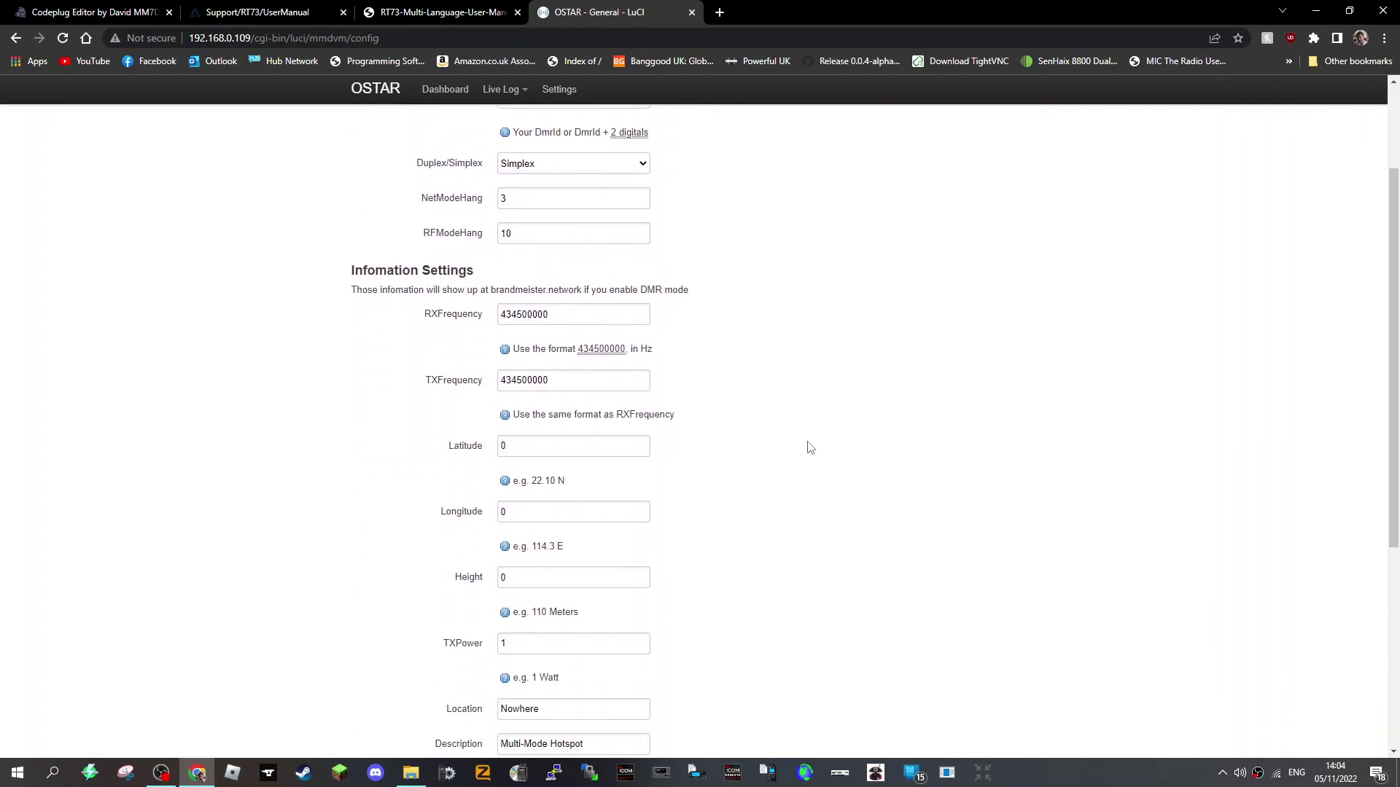
scroll(787, 484, down, 5)
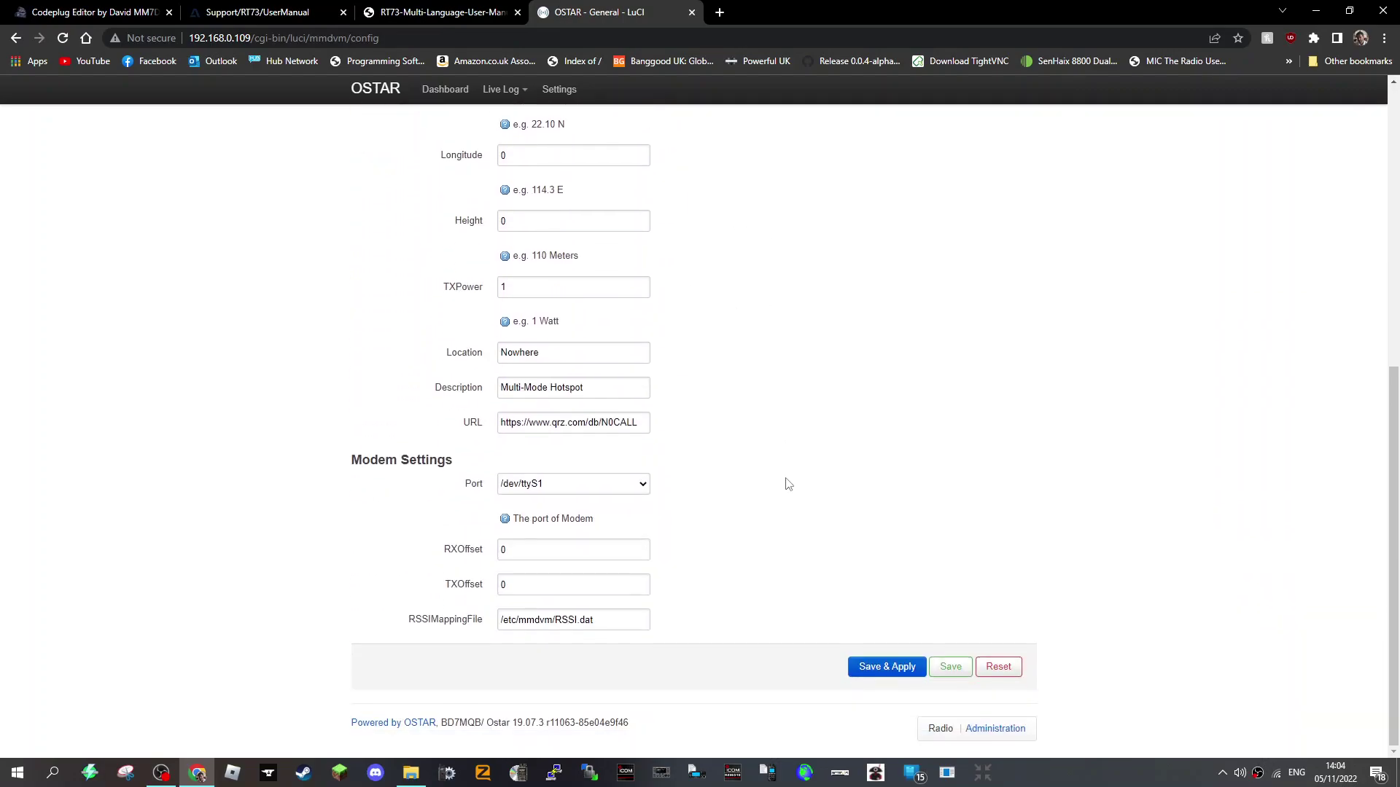
scroll(787, 484, up, 7)
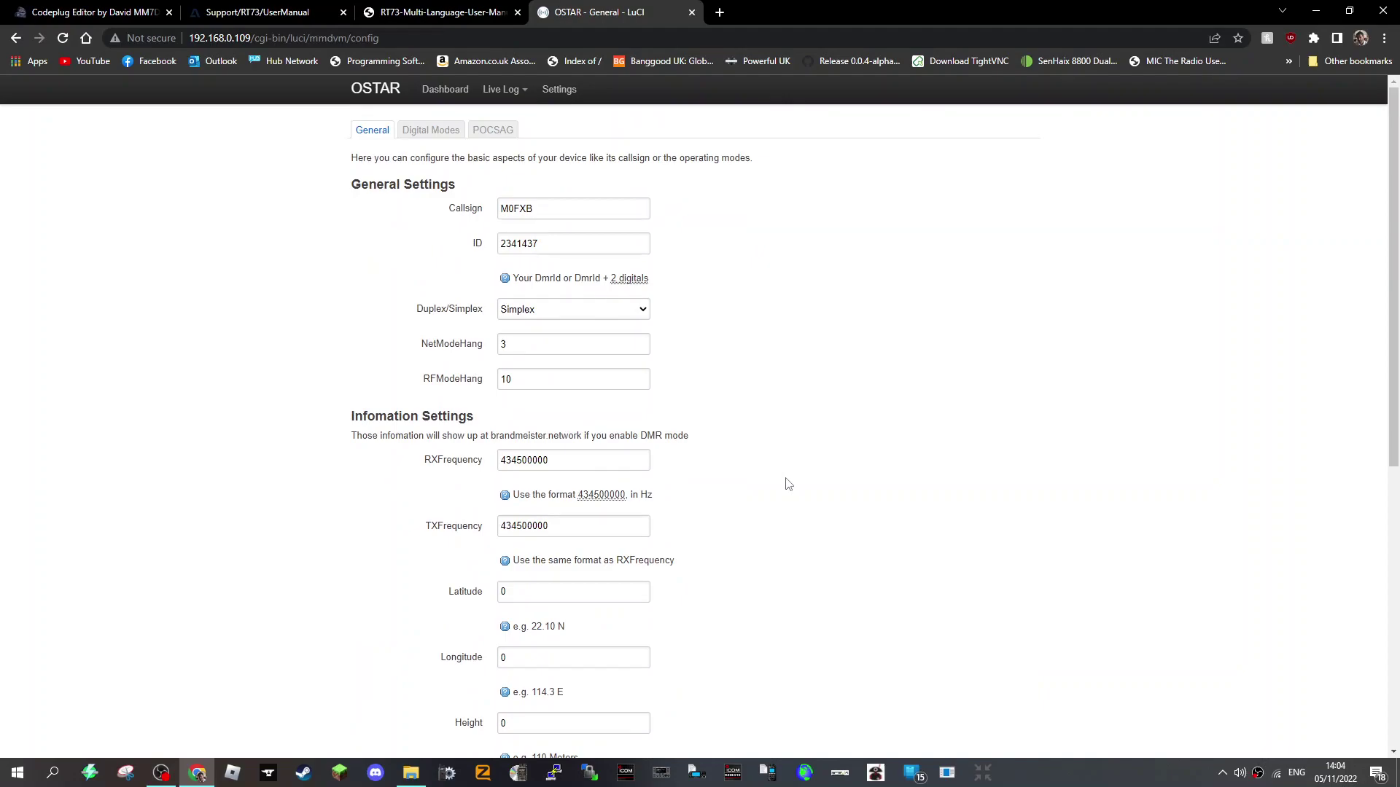
mouse_move(515, 94)
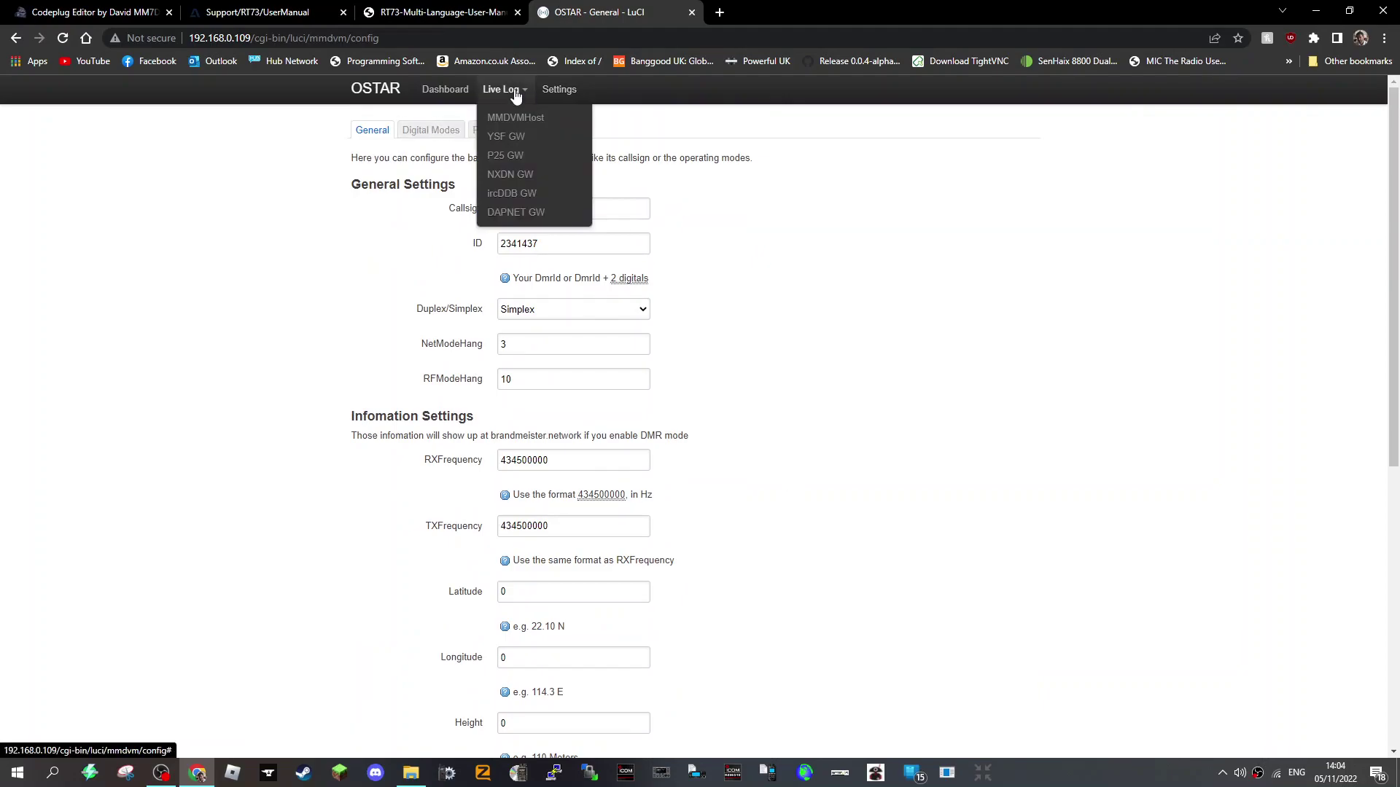
click(551, 93)
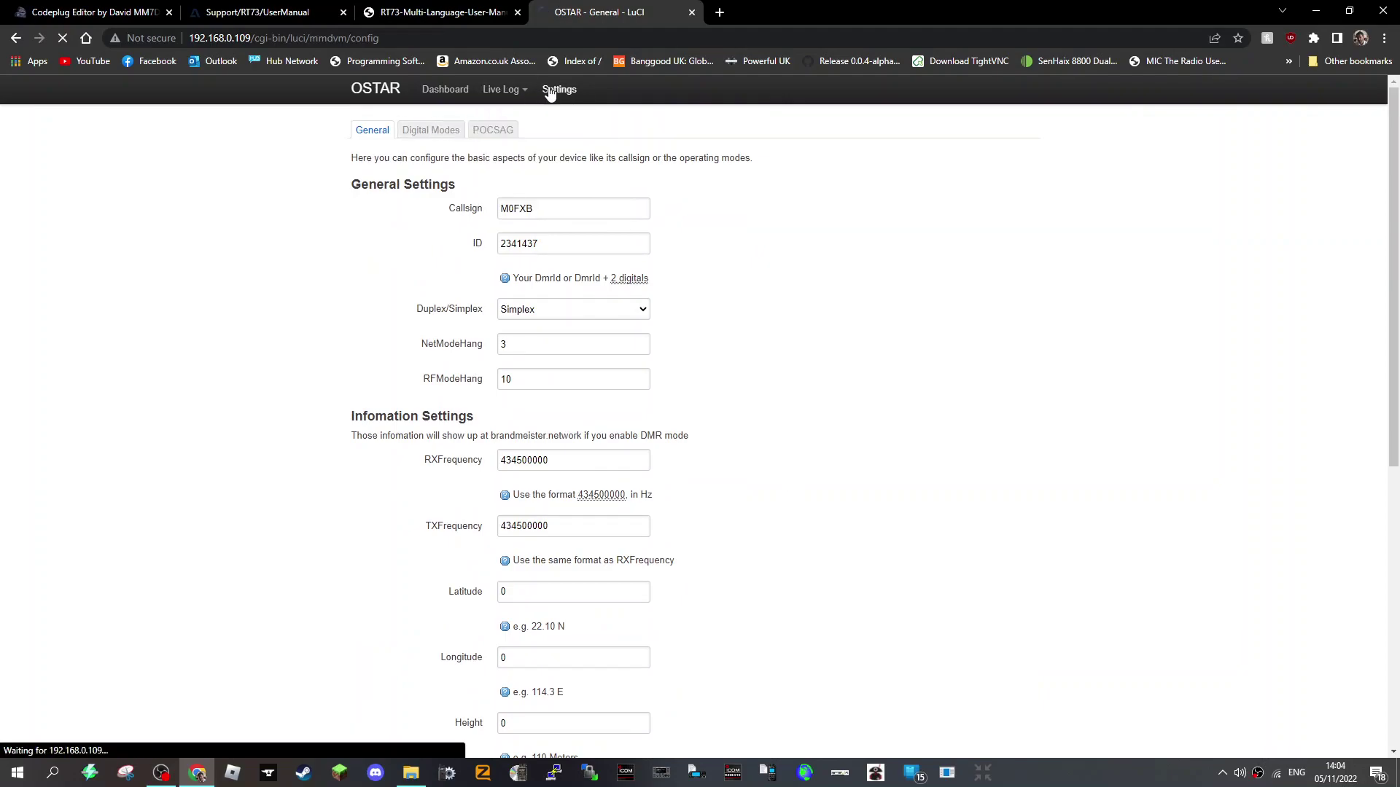
scroll(725, 385, down, 4)
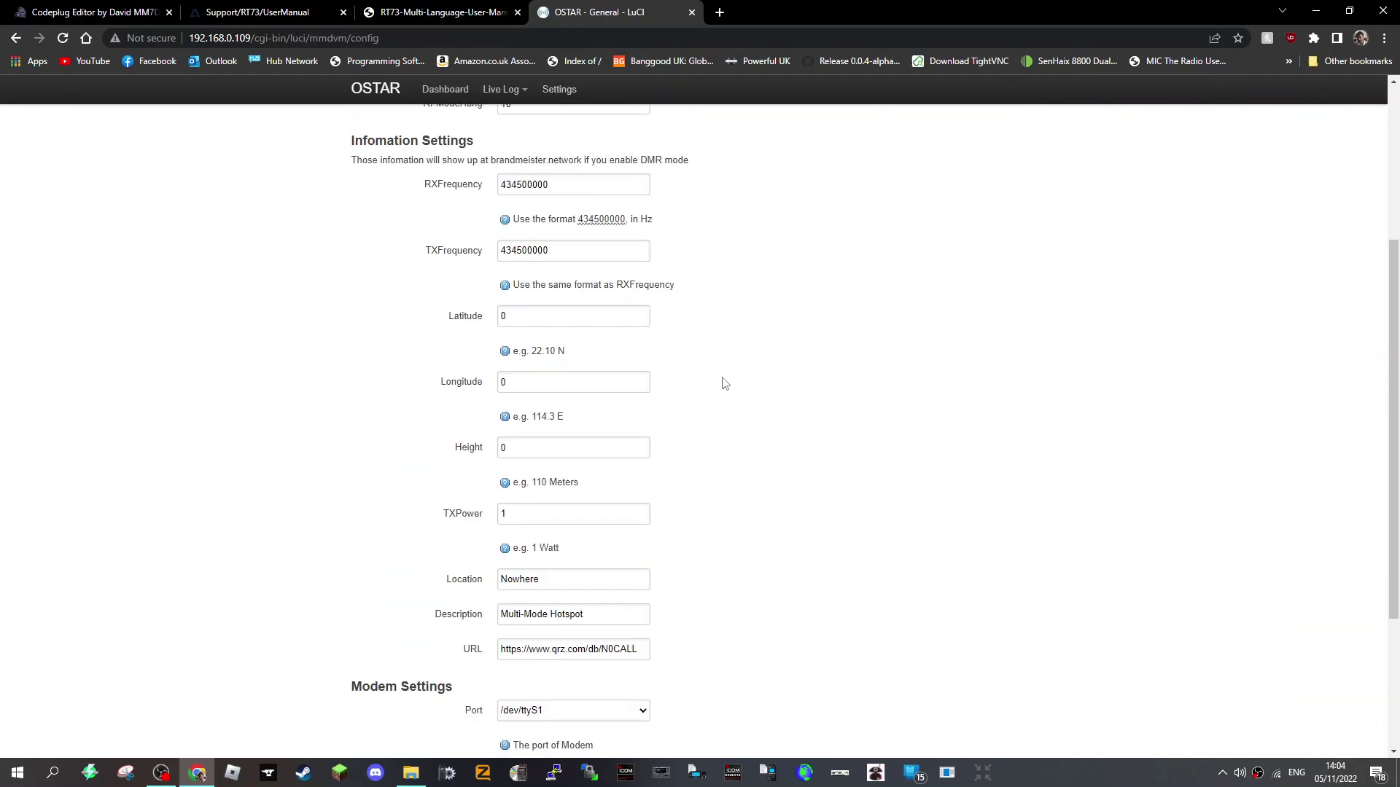
scroll(725, 384, up, 4)
scroll(913, 610, down, 7)
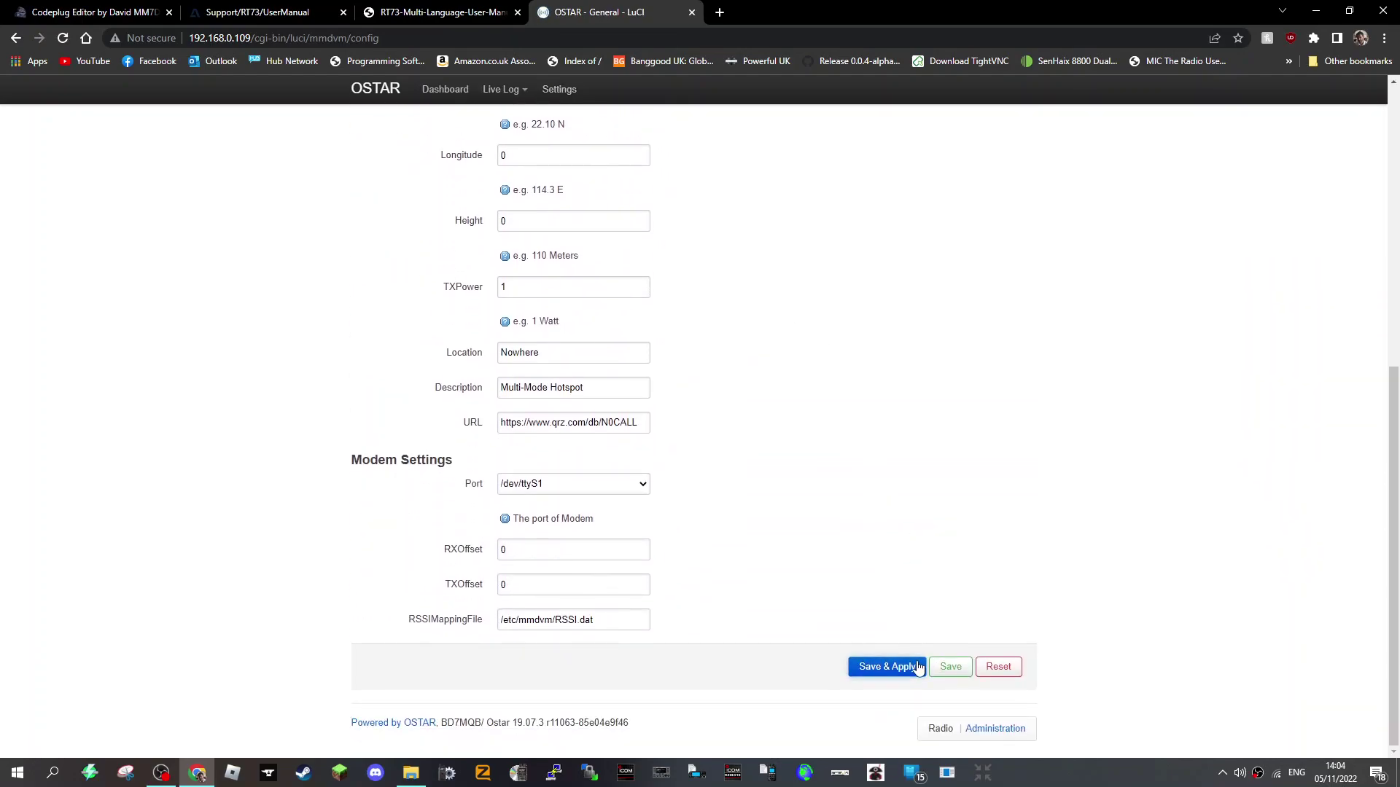
scroll(751, 393, up, 7)
mouse_move(509, 97)
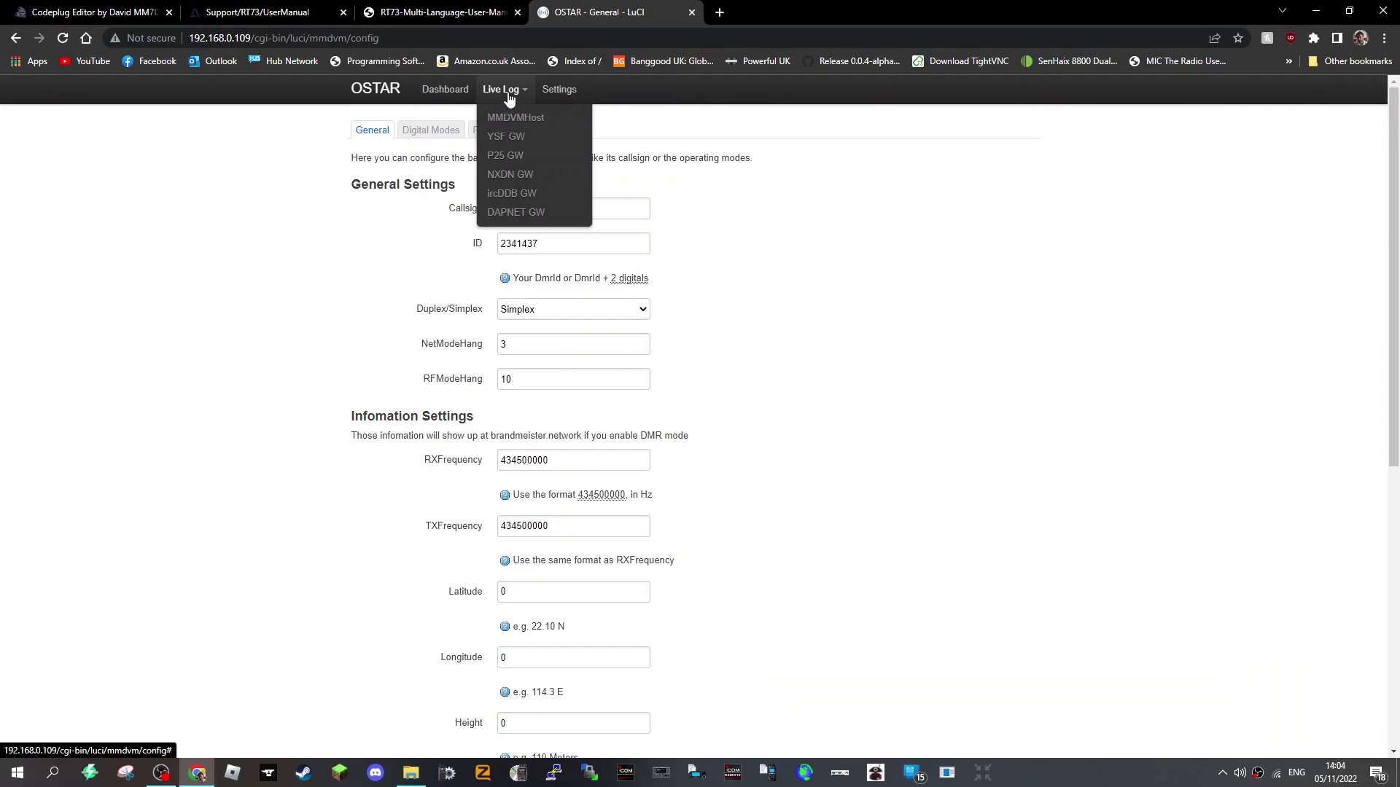
- Check the MMDVMHost live log, then return to the radio dashboard home
click(514, 119)
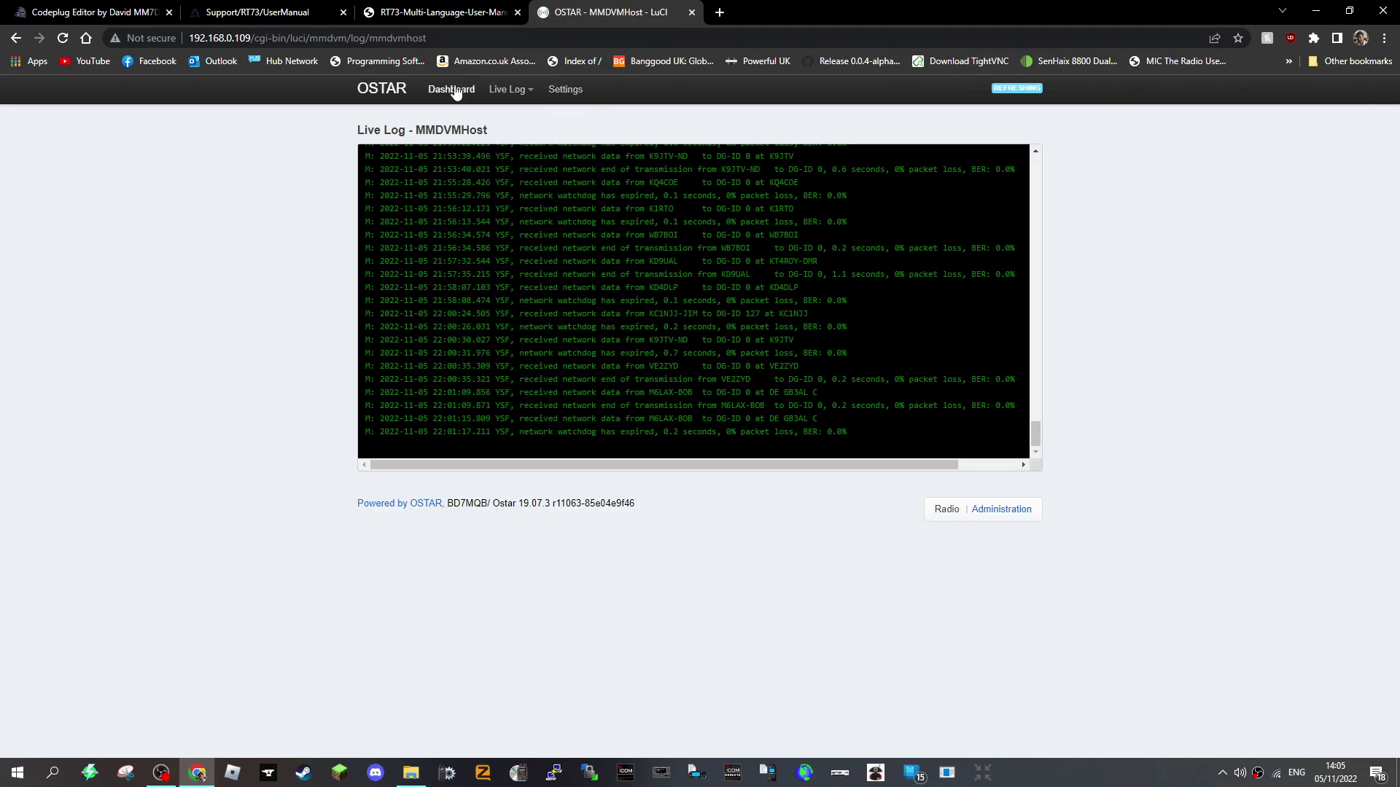
click(449, 89)
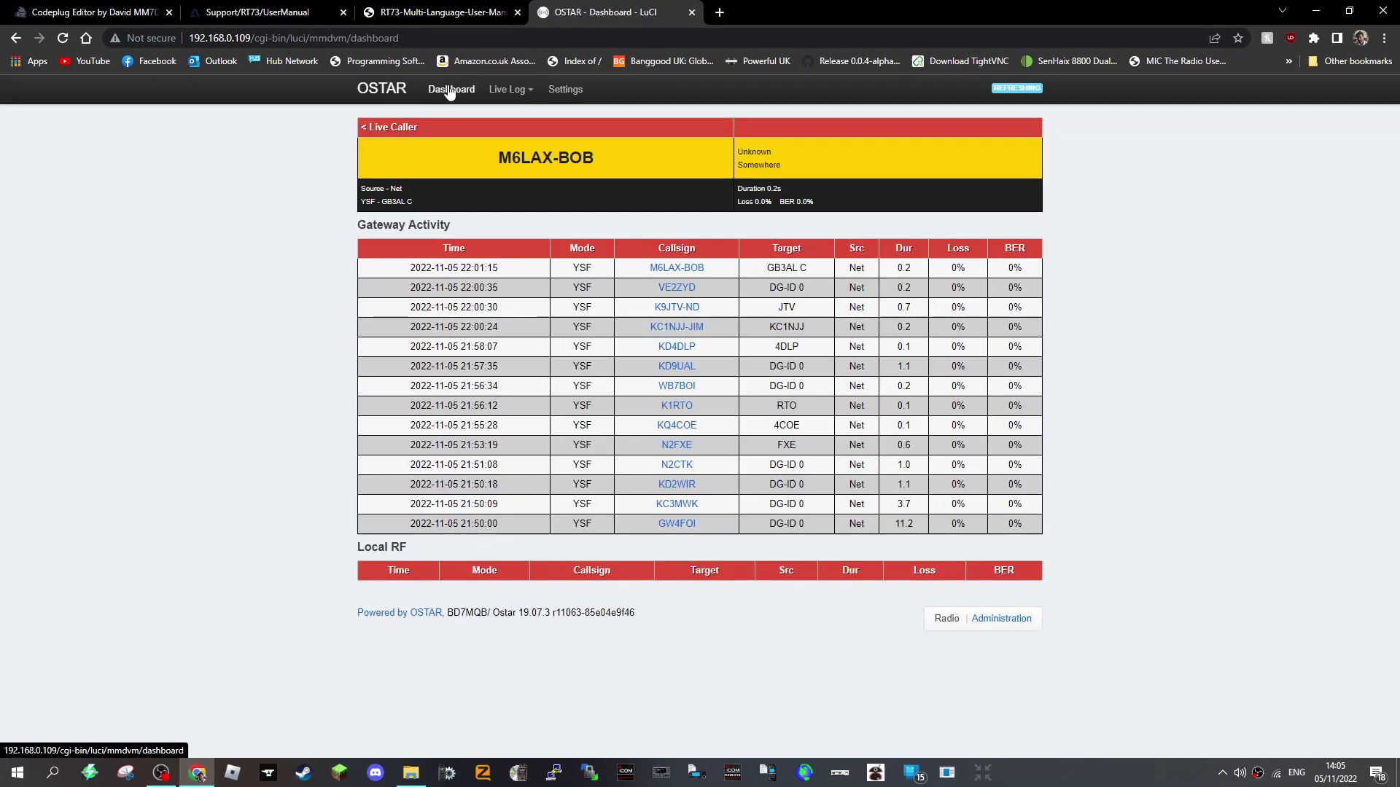
click(946, 619)
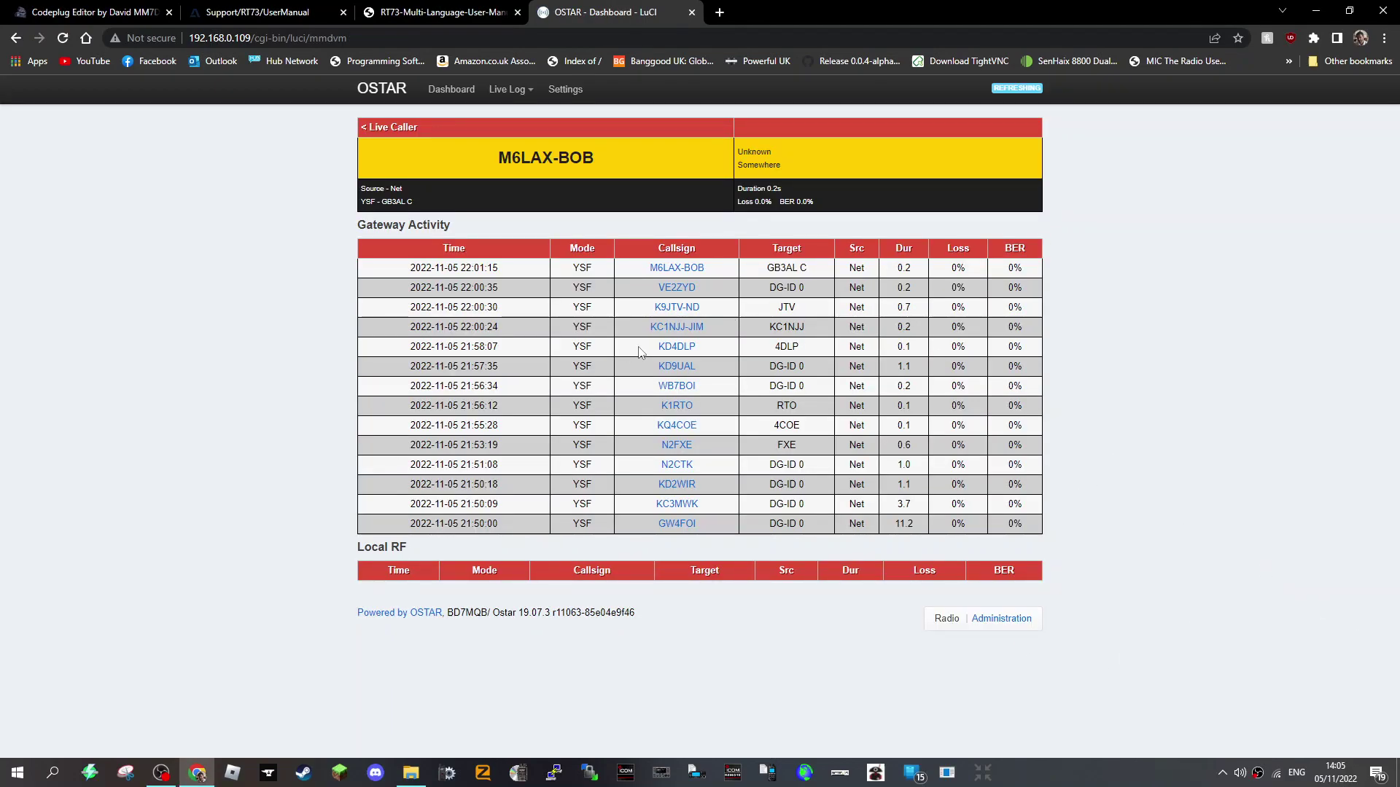
- Open Administration and look over the Status page's system, memory, network and wireless details
click(1004, 622)
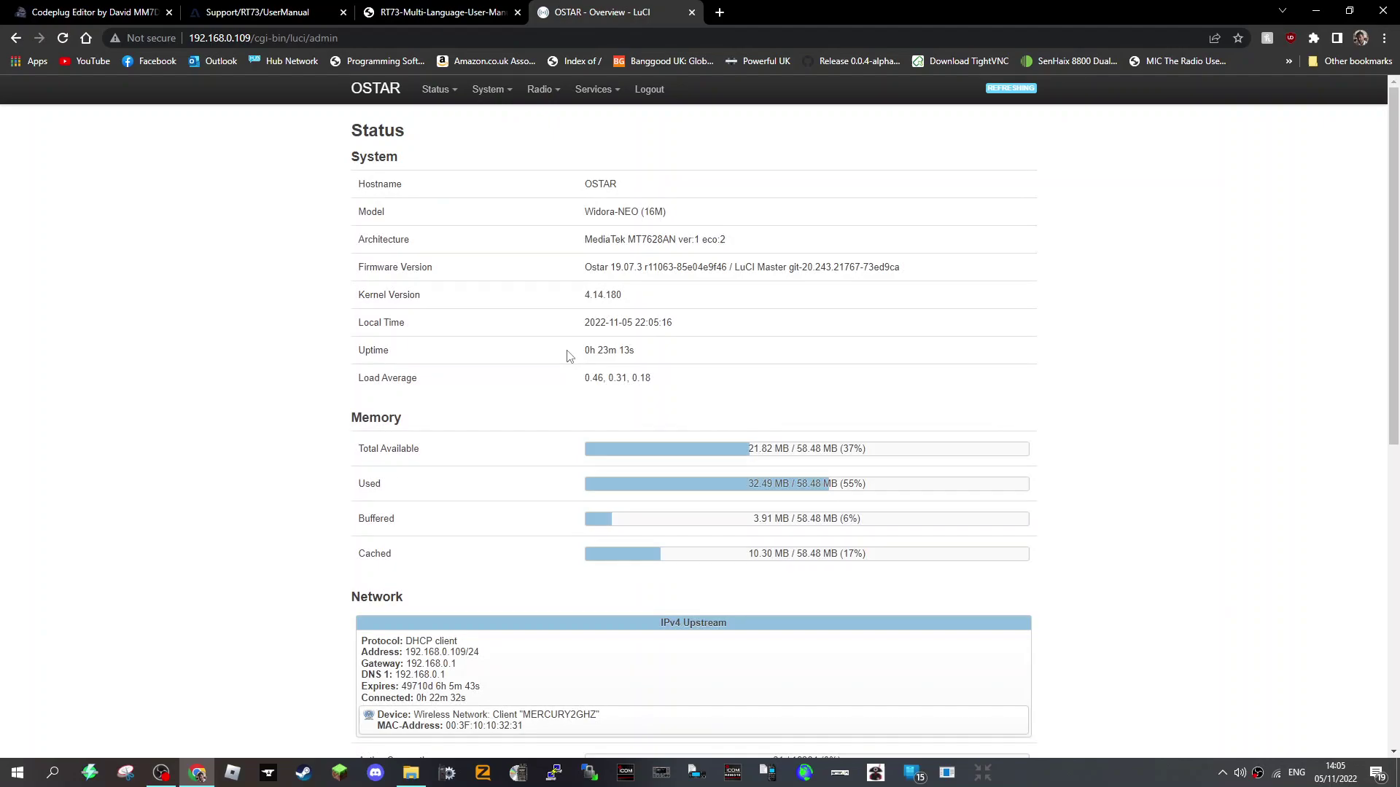
scroll(944, 378, down, 8)
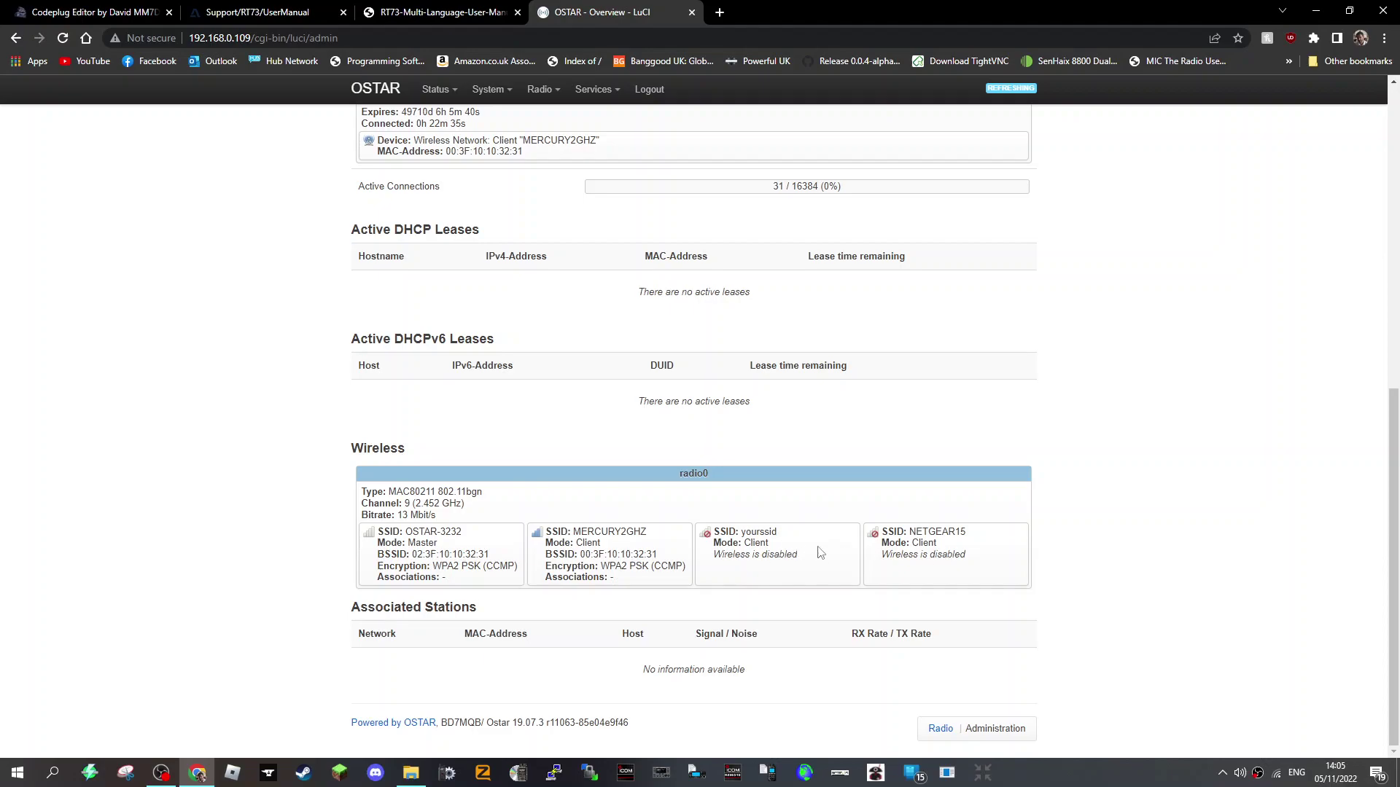
scroll(819, 553, up, 8)
mouse_move(604, 98)
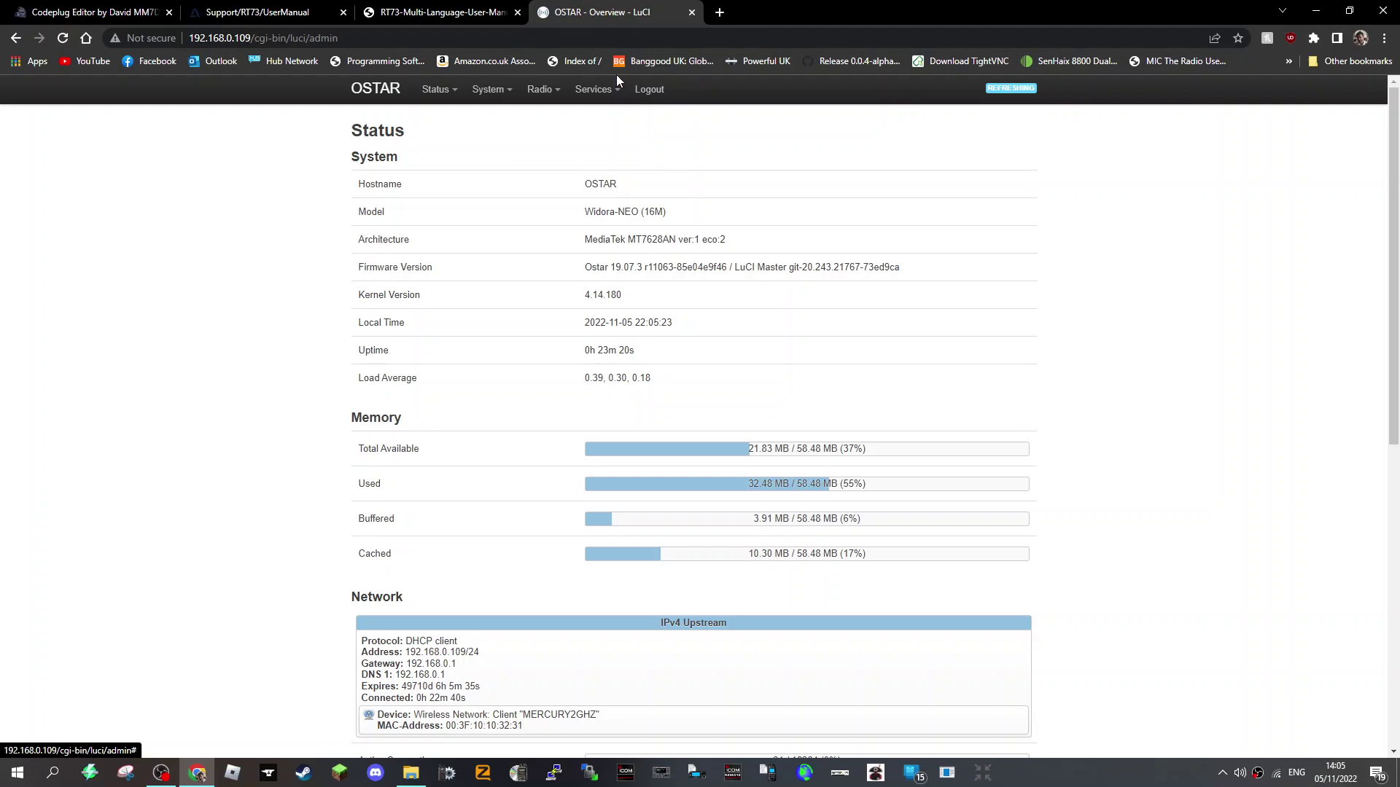
- Inspect the MERCURY2GHZ uplink's edit form in Travelmate, then go back to the Wireless Stations list
click(600, 121)
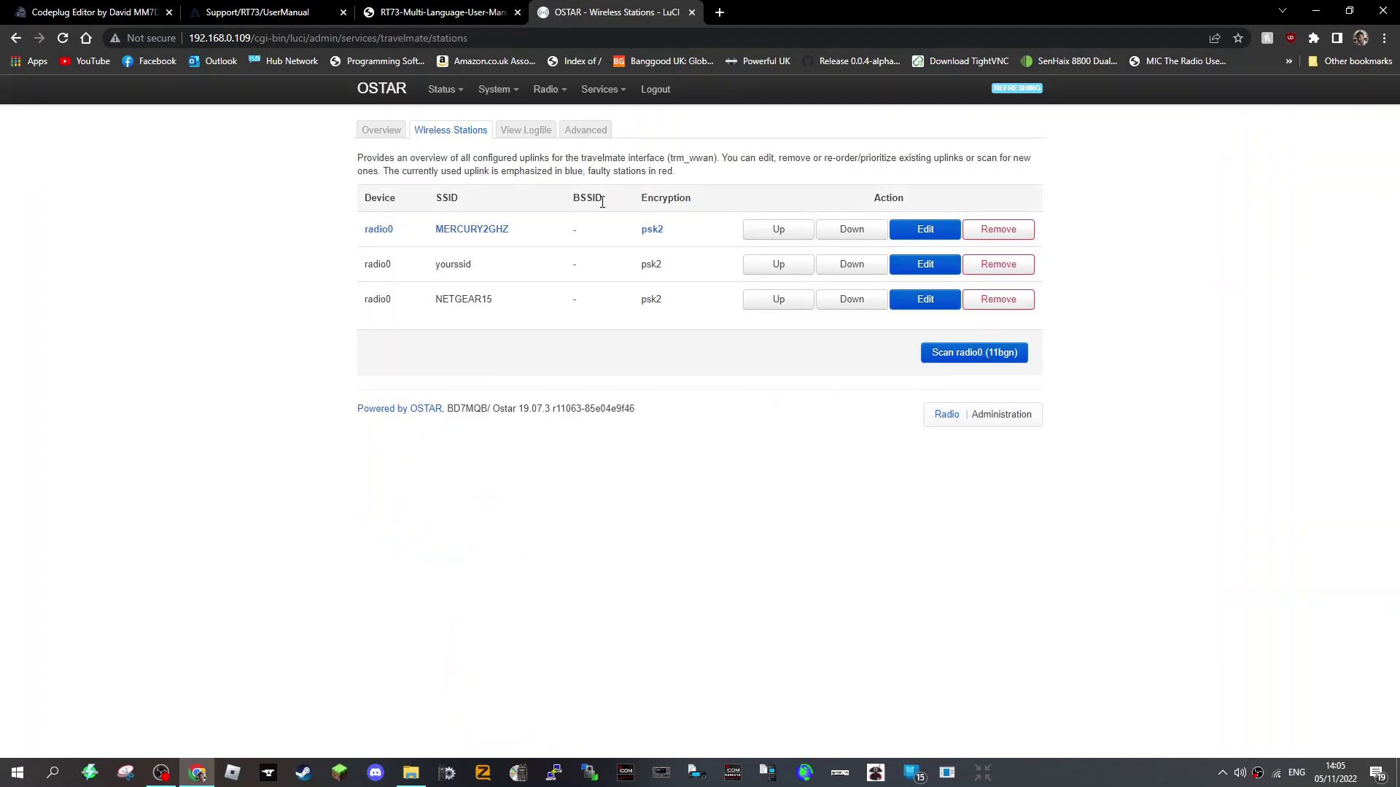
click(928, 232)
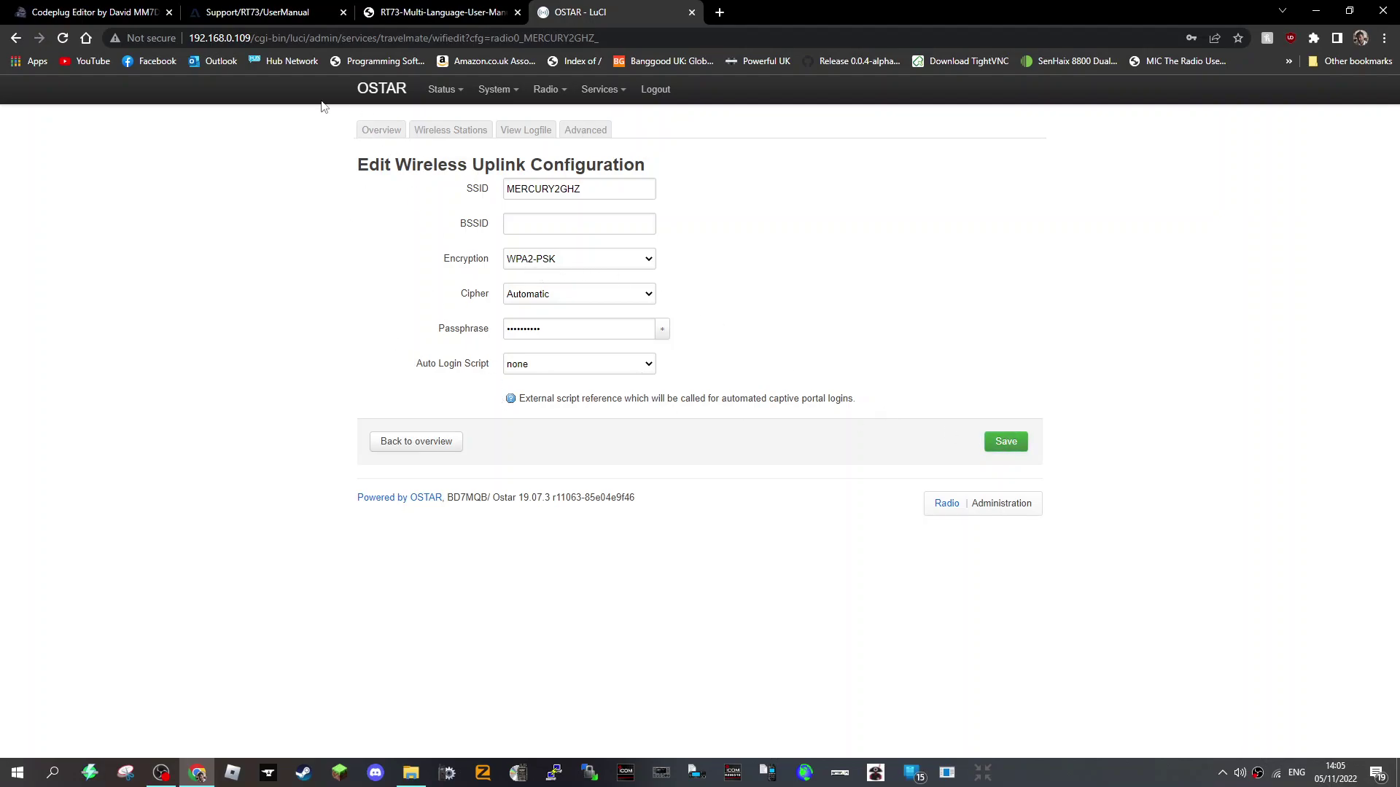
click(16, 38)
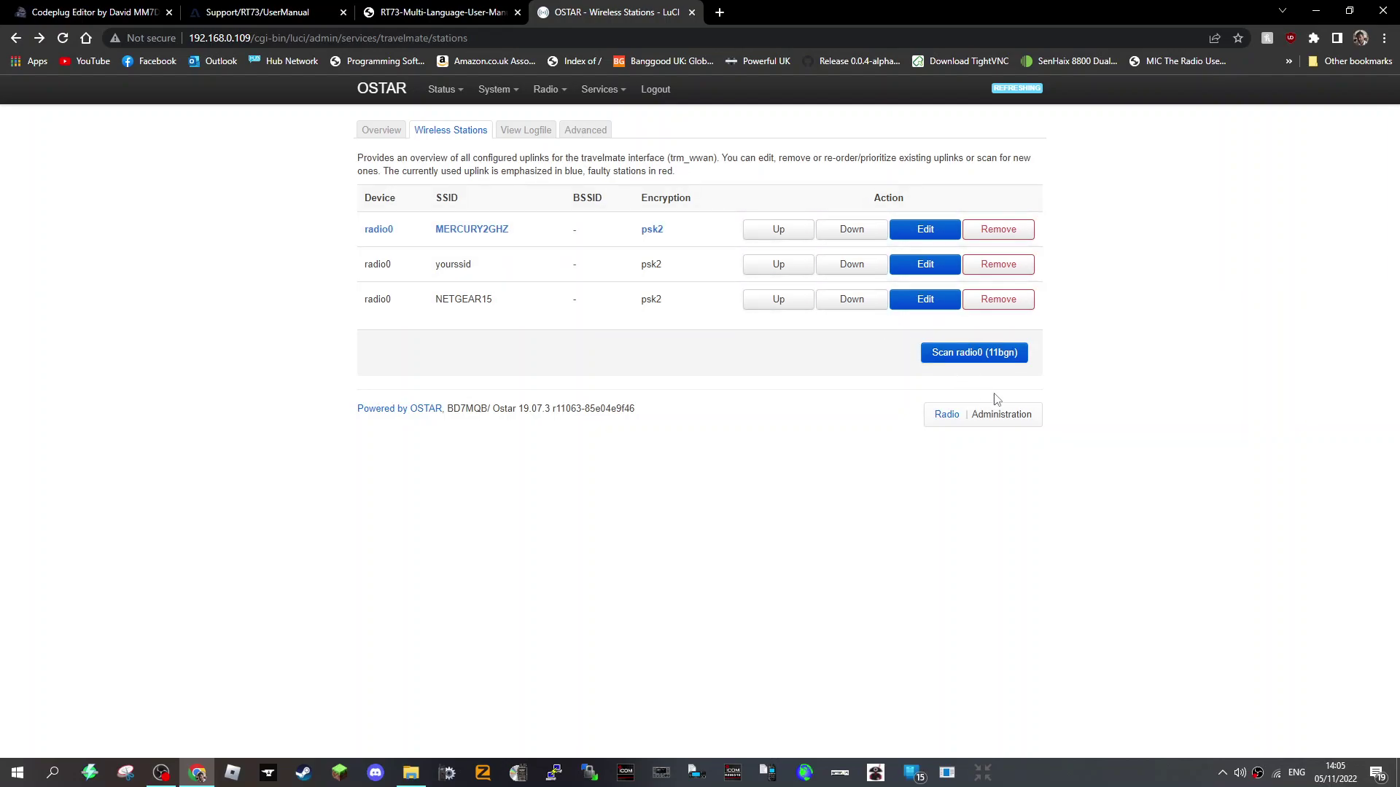
- View the Travelmate log and the wireless configuration file in the Advanced editor
click(528, 131)
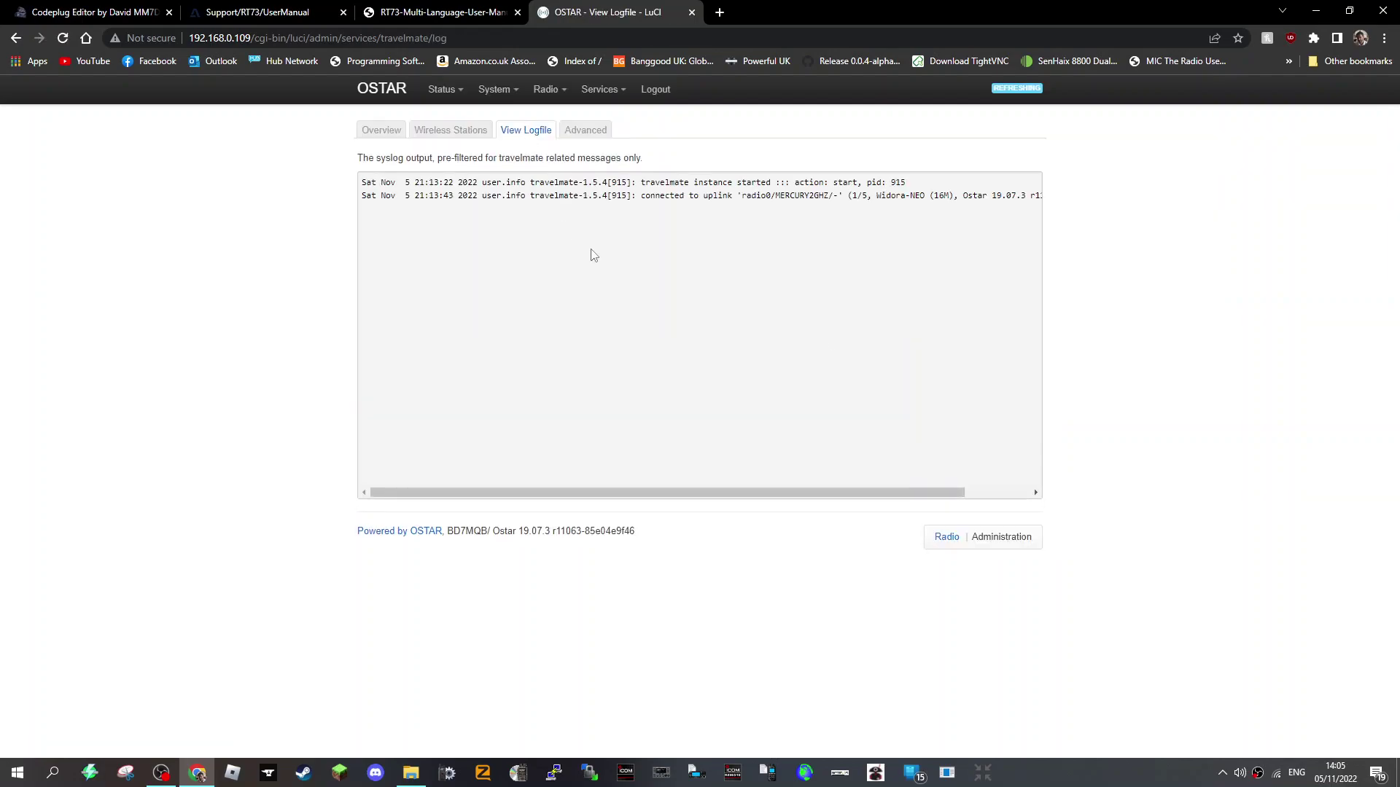
click(585, 131)
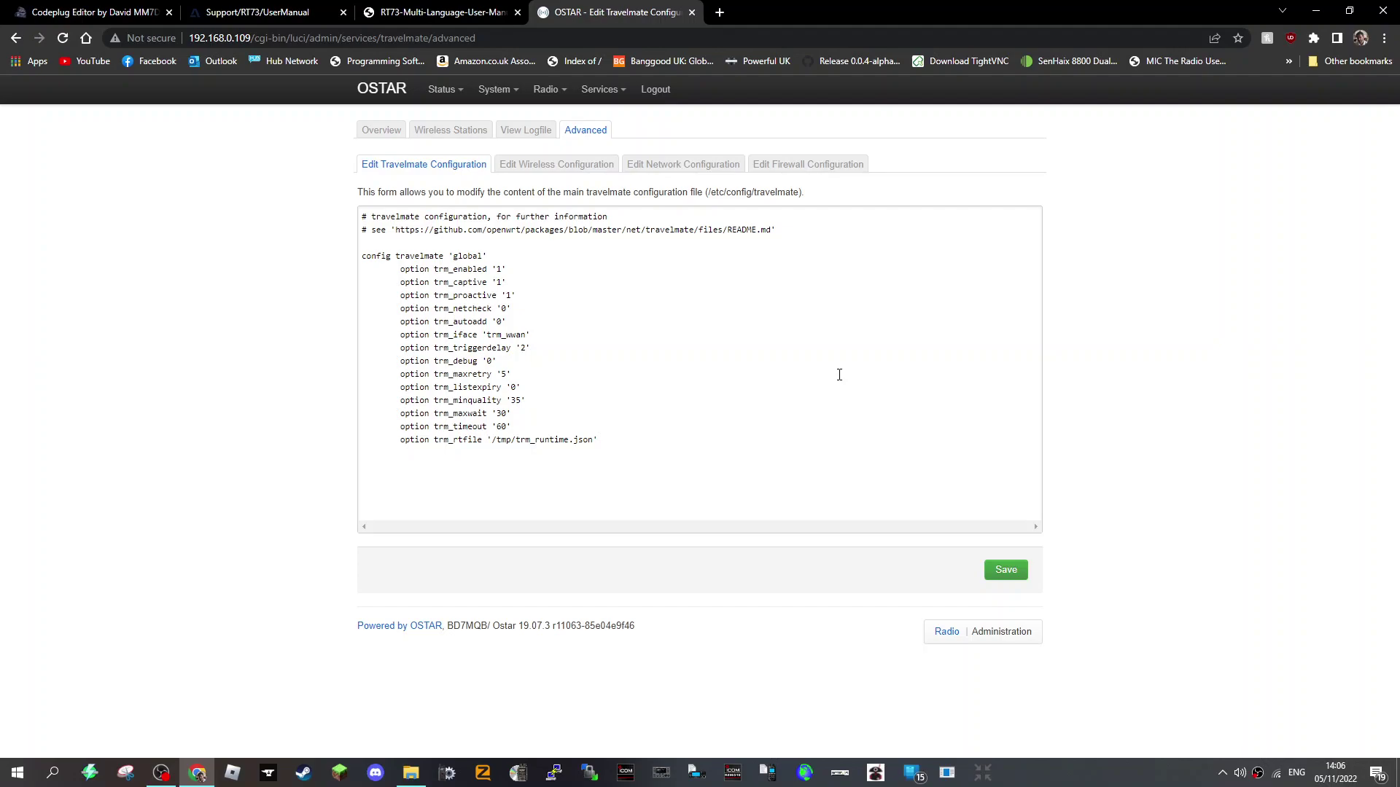
click(524, 166)
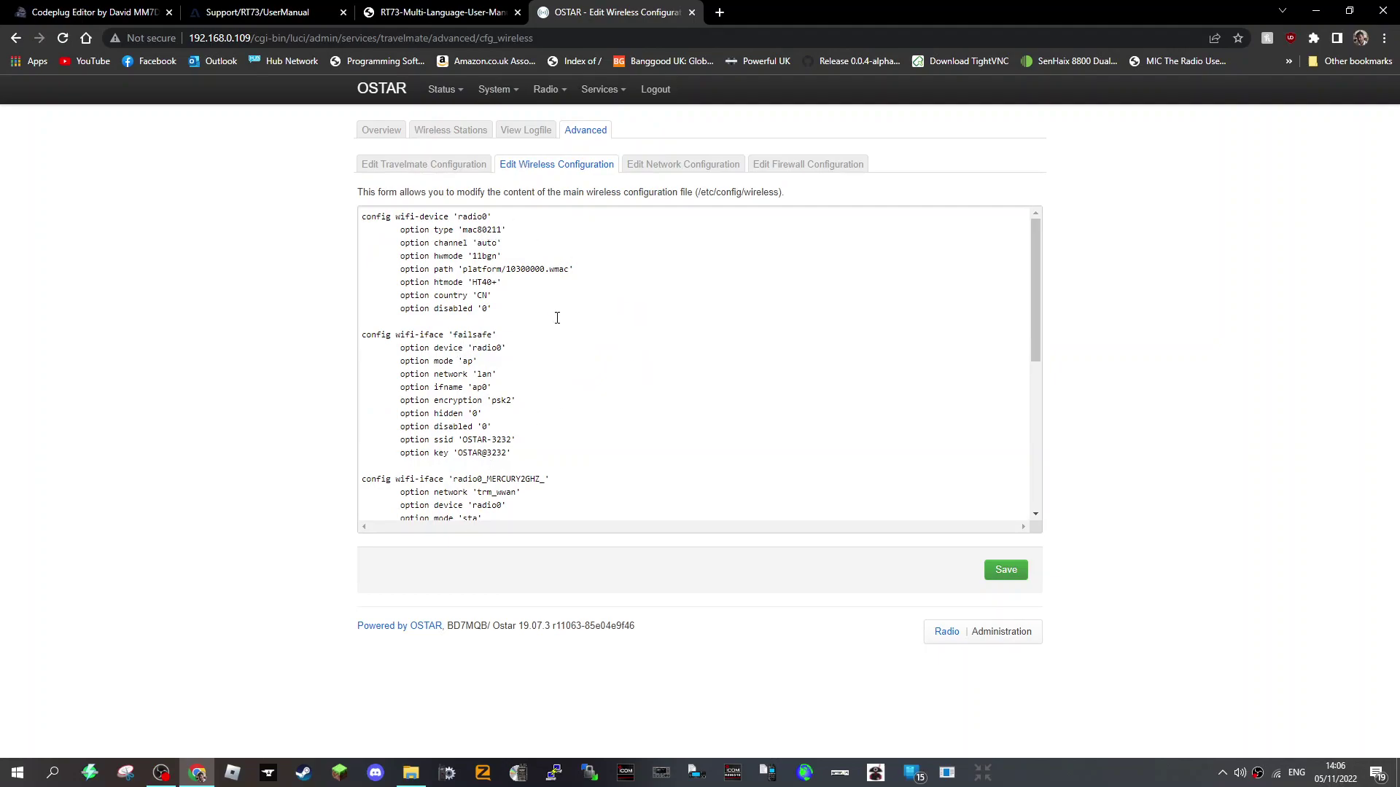
scroll(557, 318, down, 1)
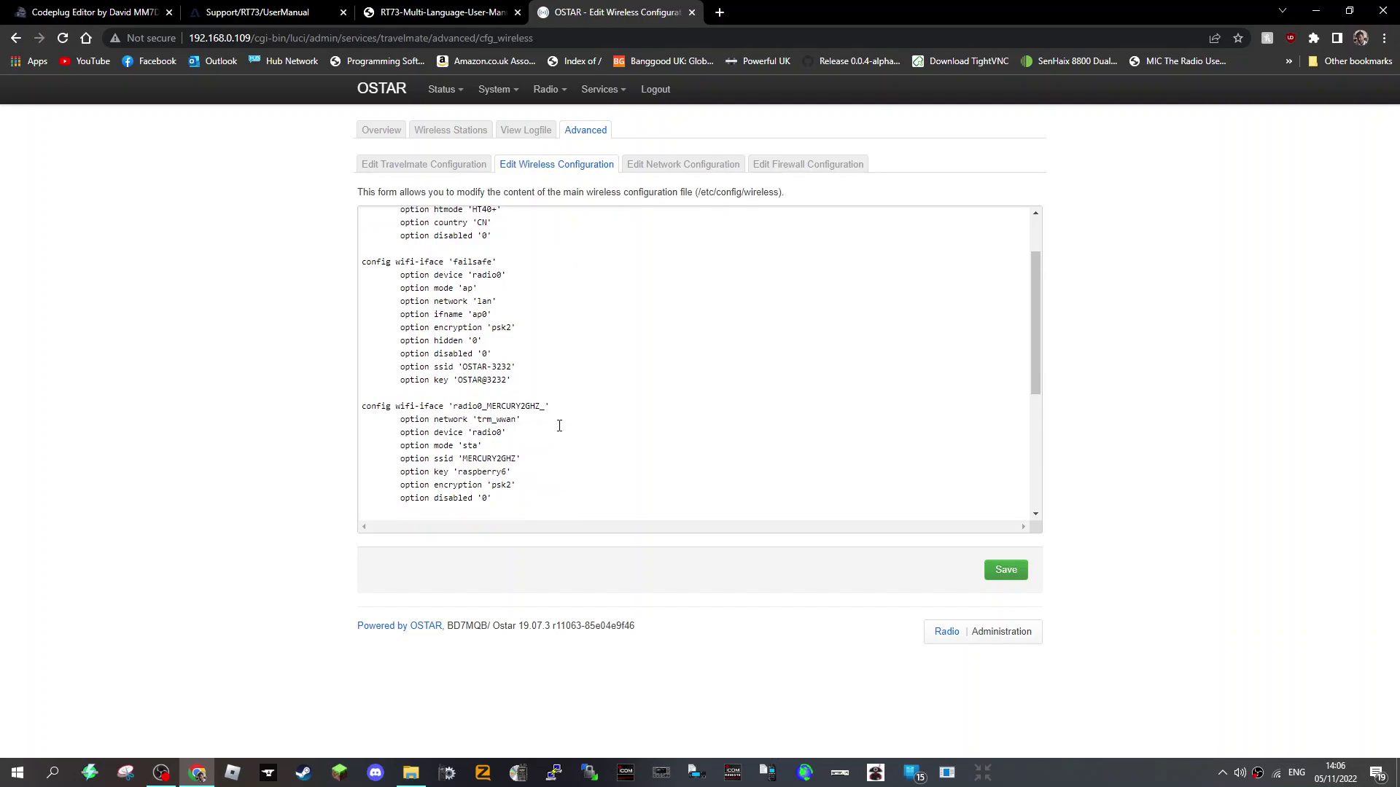
scroll(473, 471, up, 1)
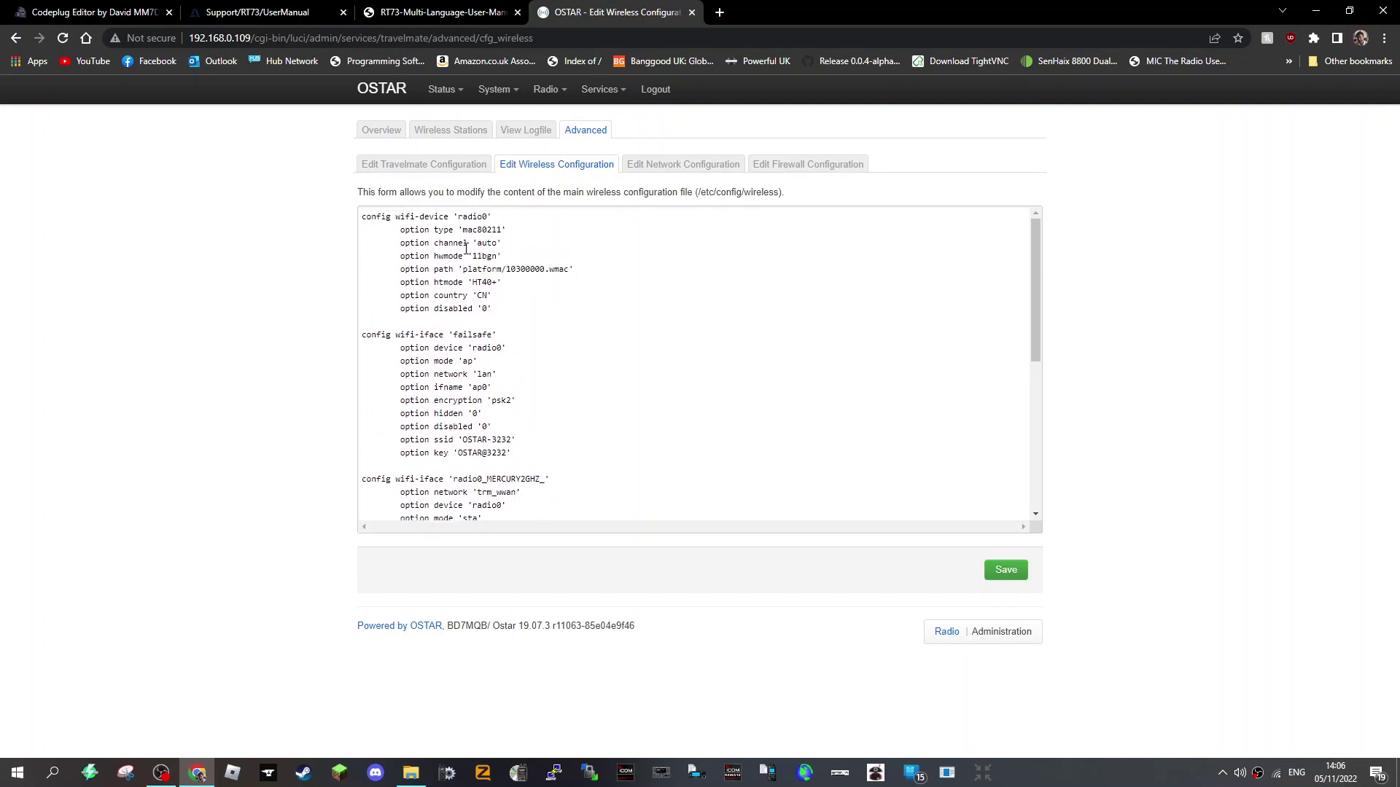
- Check the network and firewall configuration files, then return to the Travelmate Overview
click(678, 164)
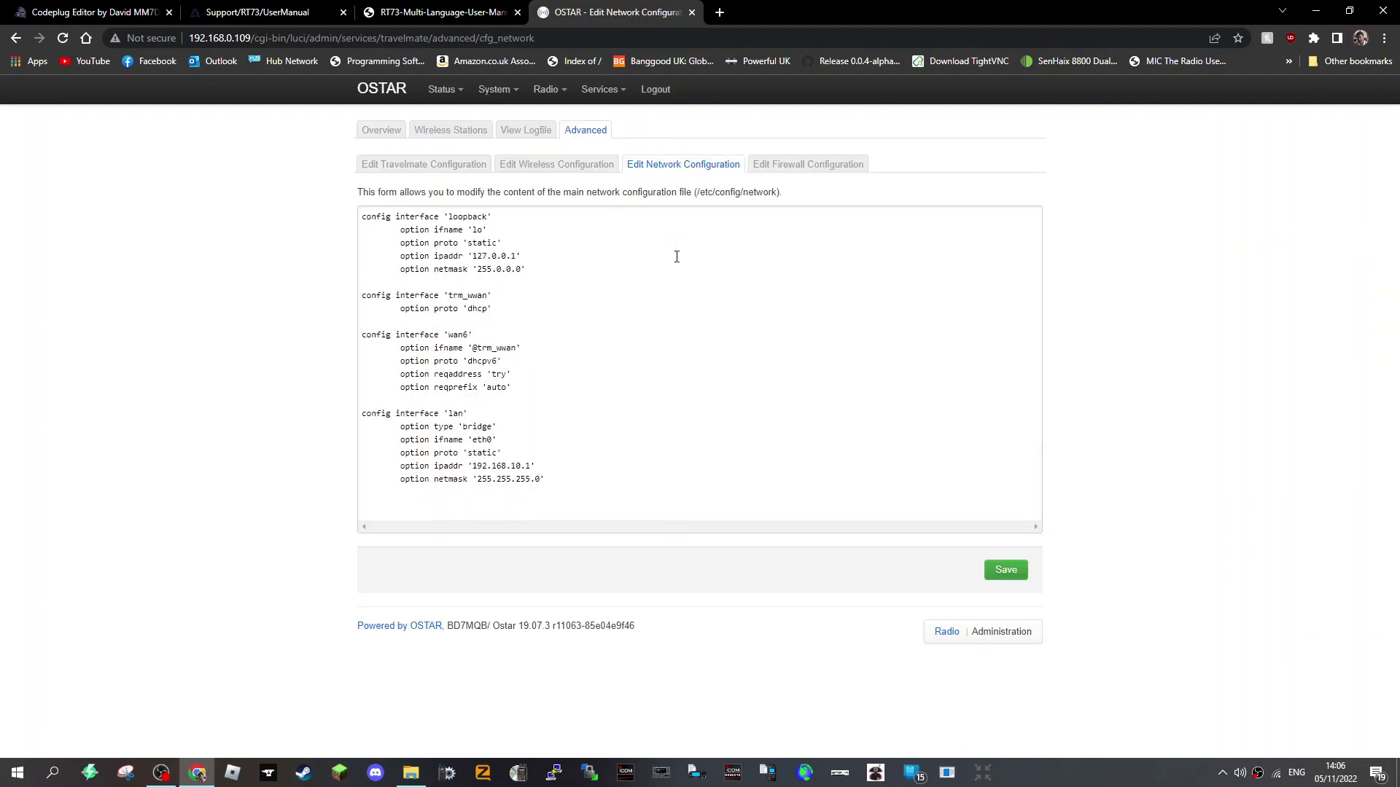
click(827, 167)
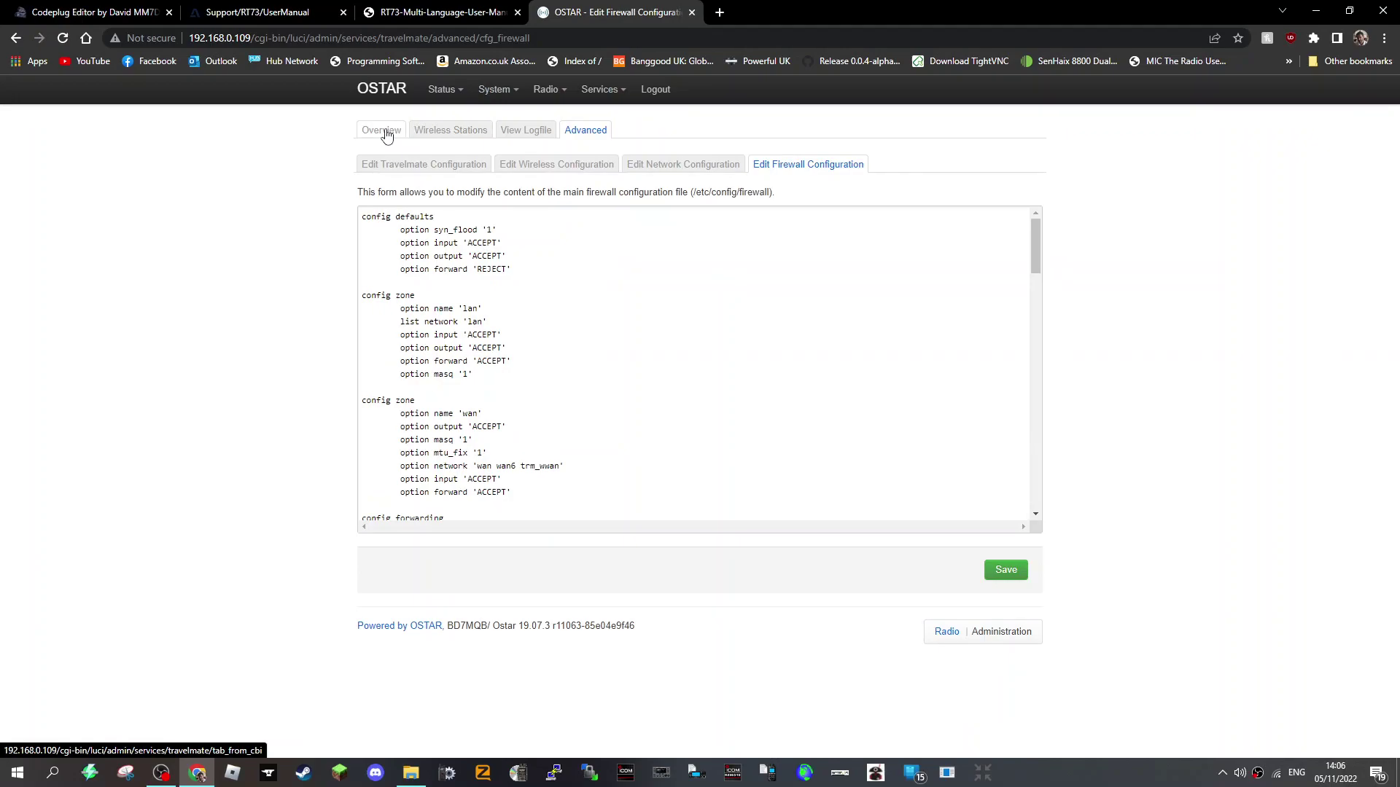
click(382, 130)
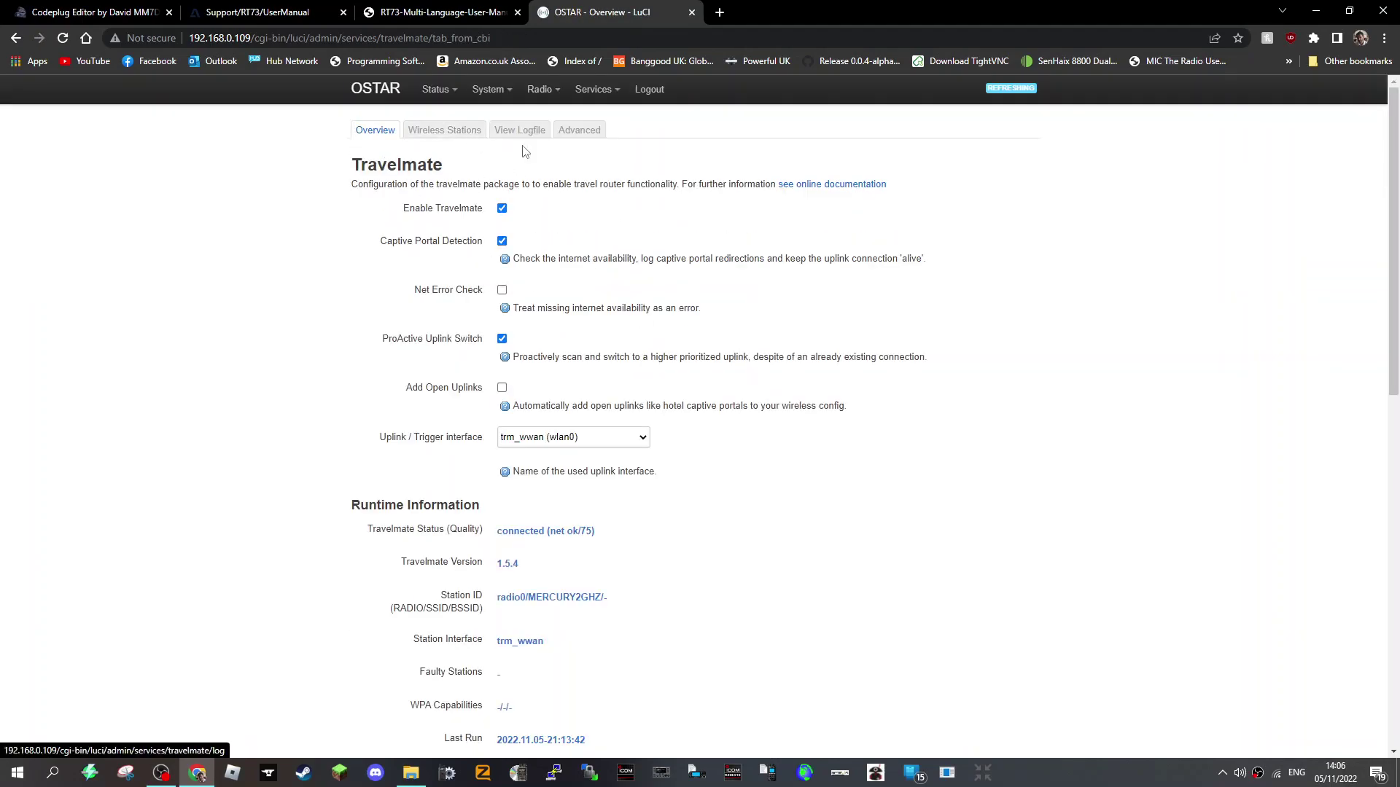
mouse_move(503, 95)
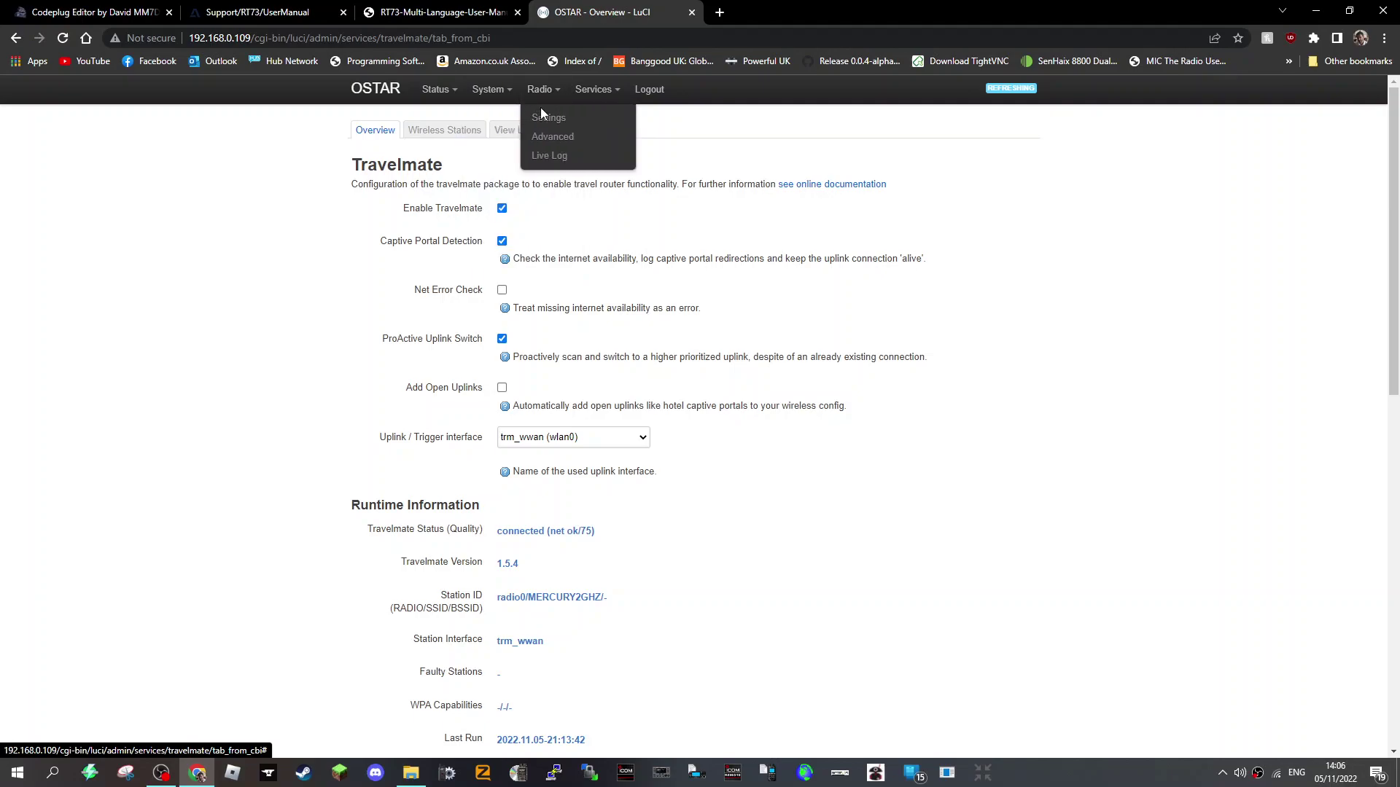
- Open Radio > Settings and look over Simplex mode, 434500000 Hz RX/TX and modem /dev/ttyS1
click(546, 117)
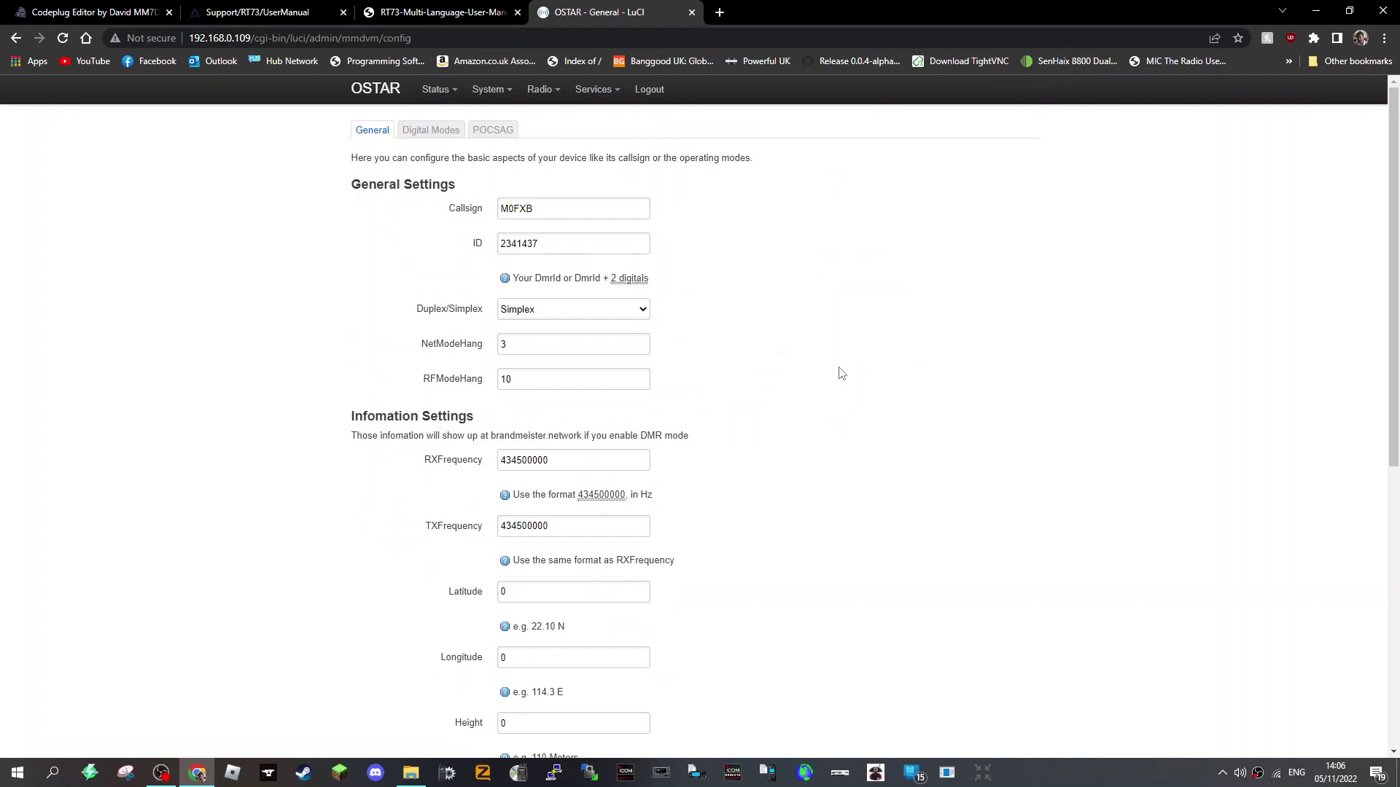
scroll(839, 372, down, 6)
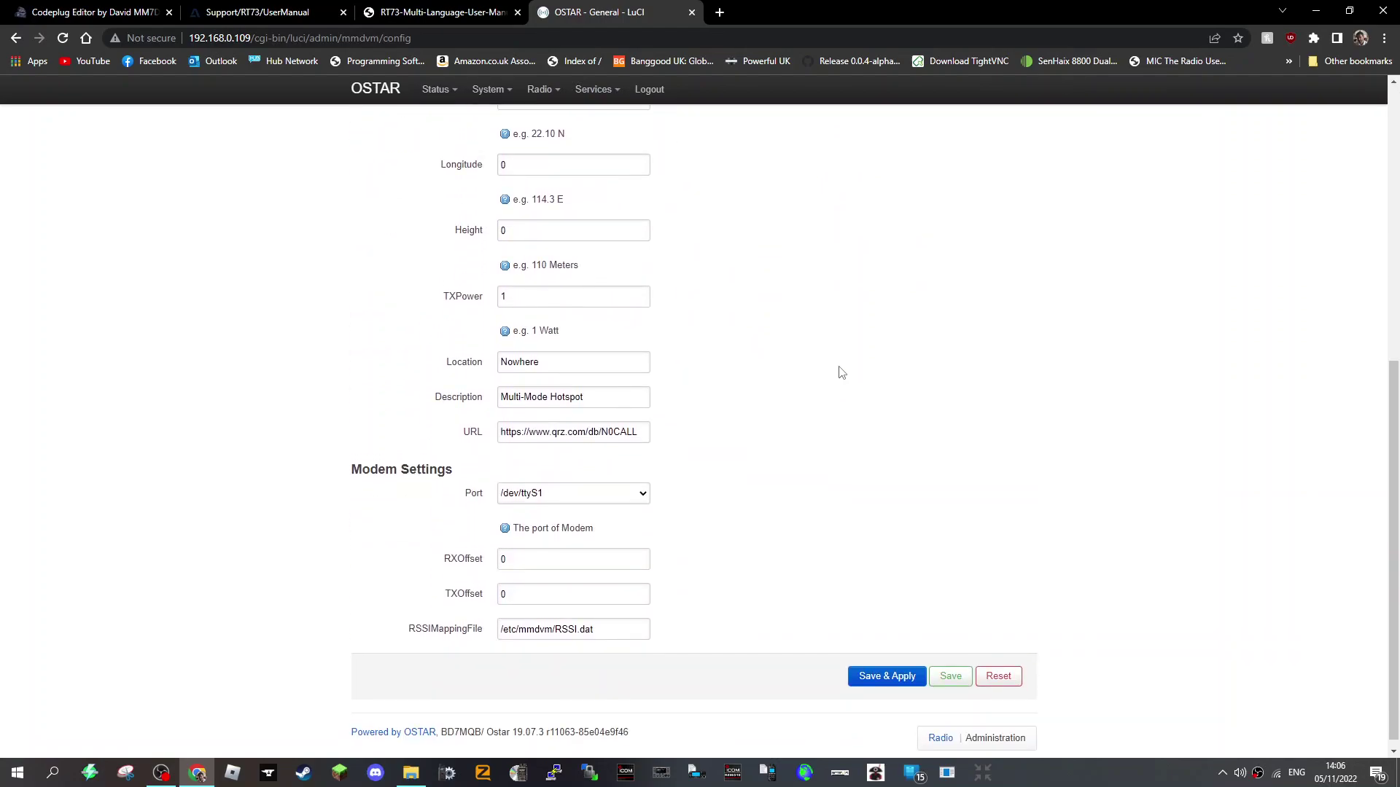
scroll(838, 372, up, 7)
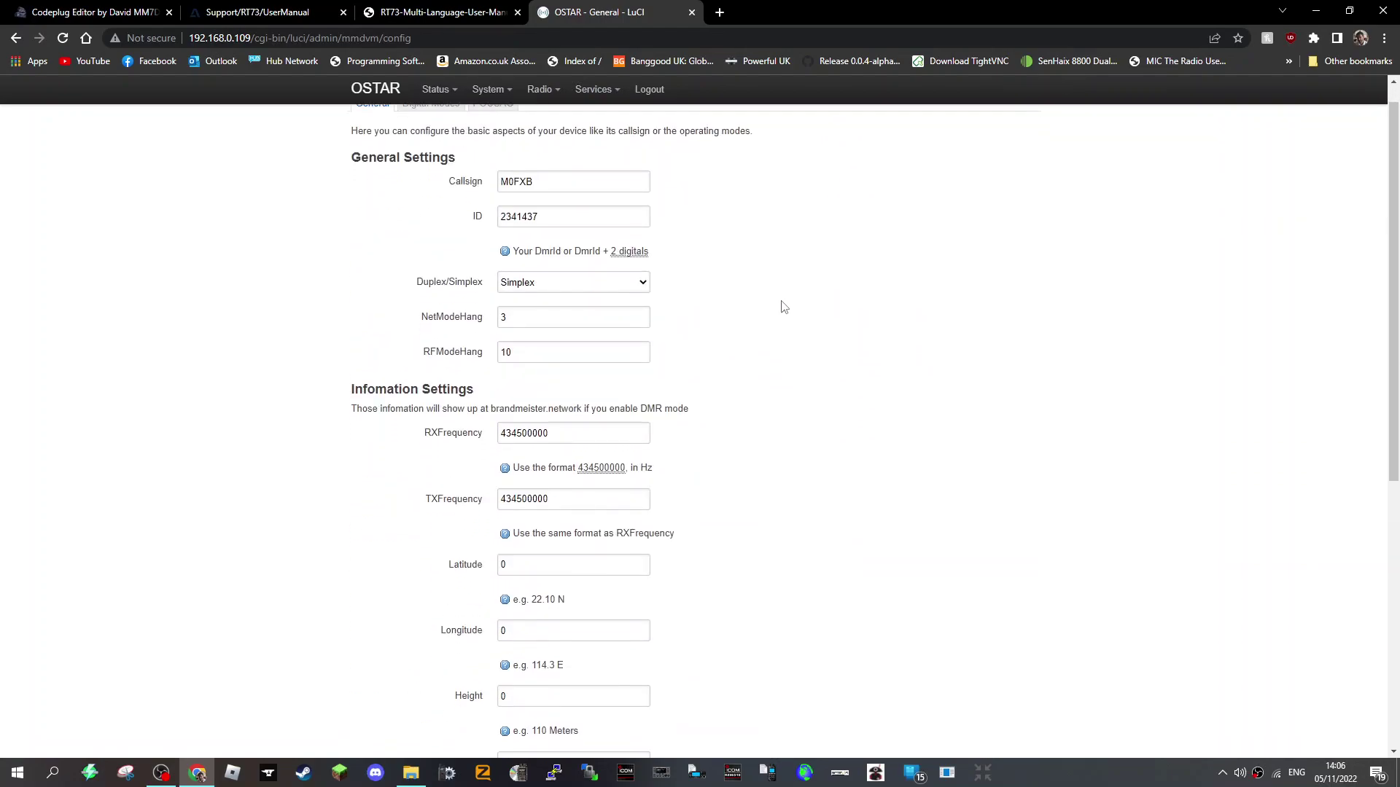
- Open the MMDVMHost ini editor and scroll through the ircDDB gateway configuration file
mouse_move(539, 90)
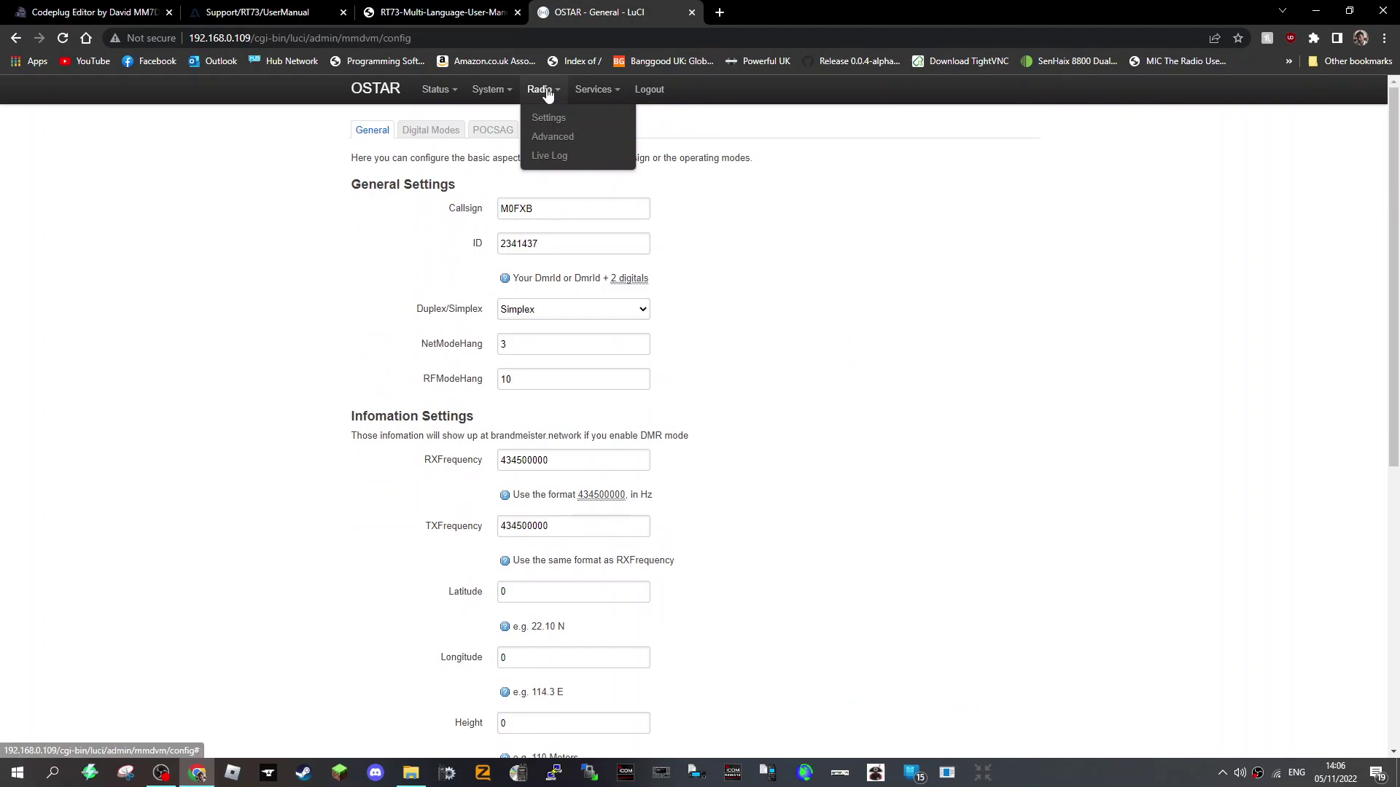
click(551, 138)
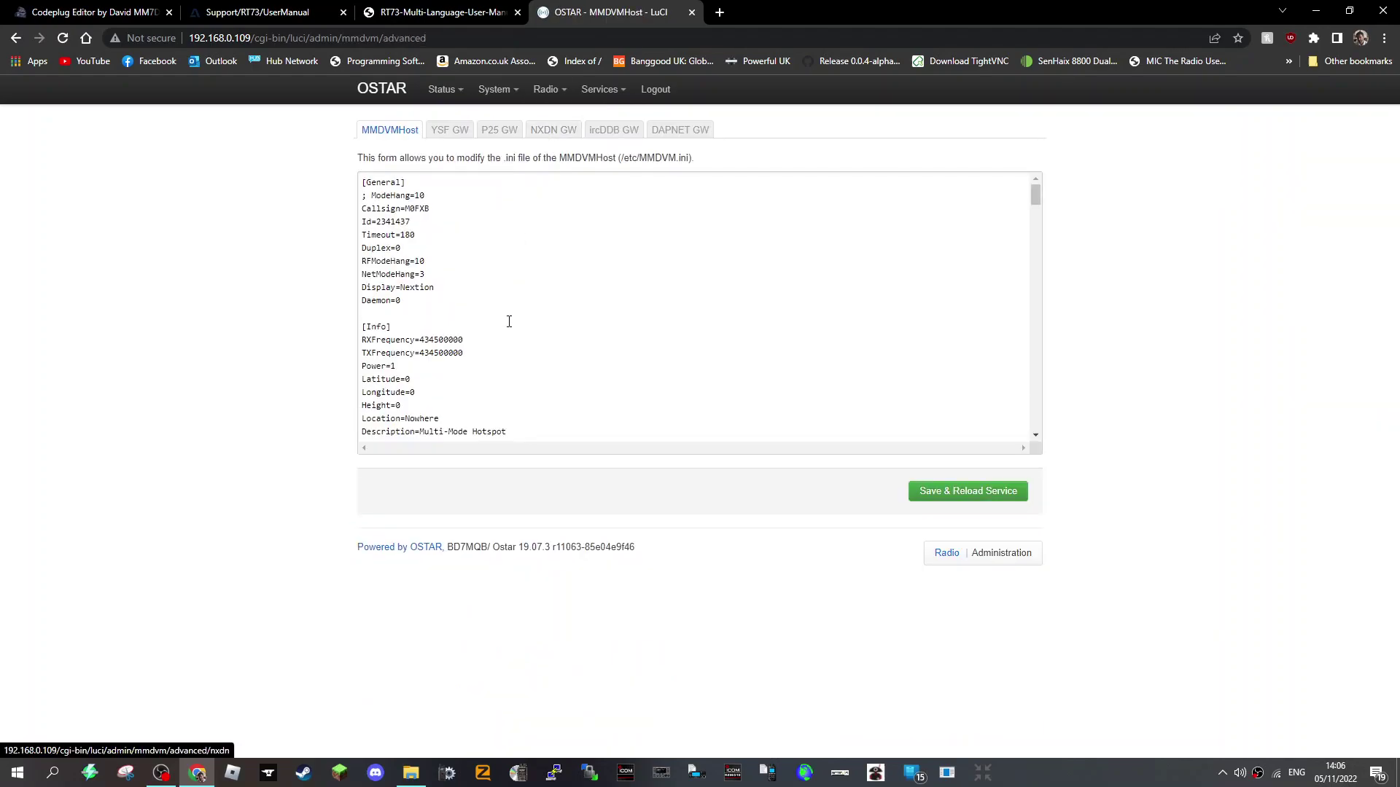
click(616, 138)
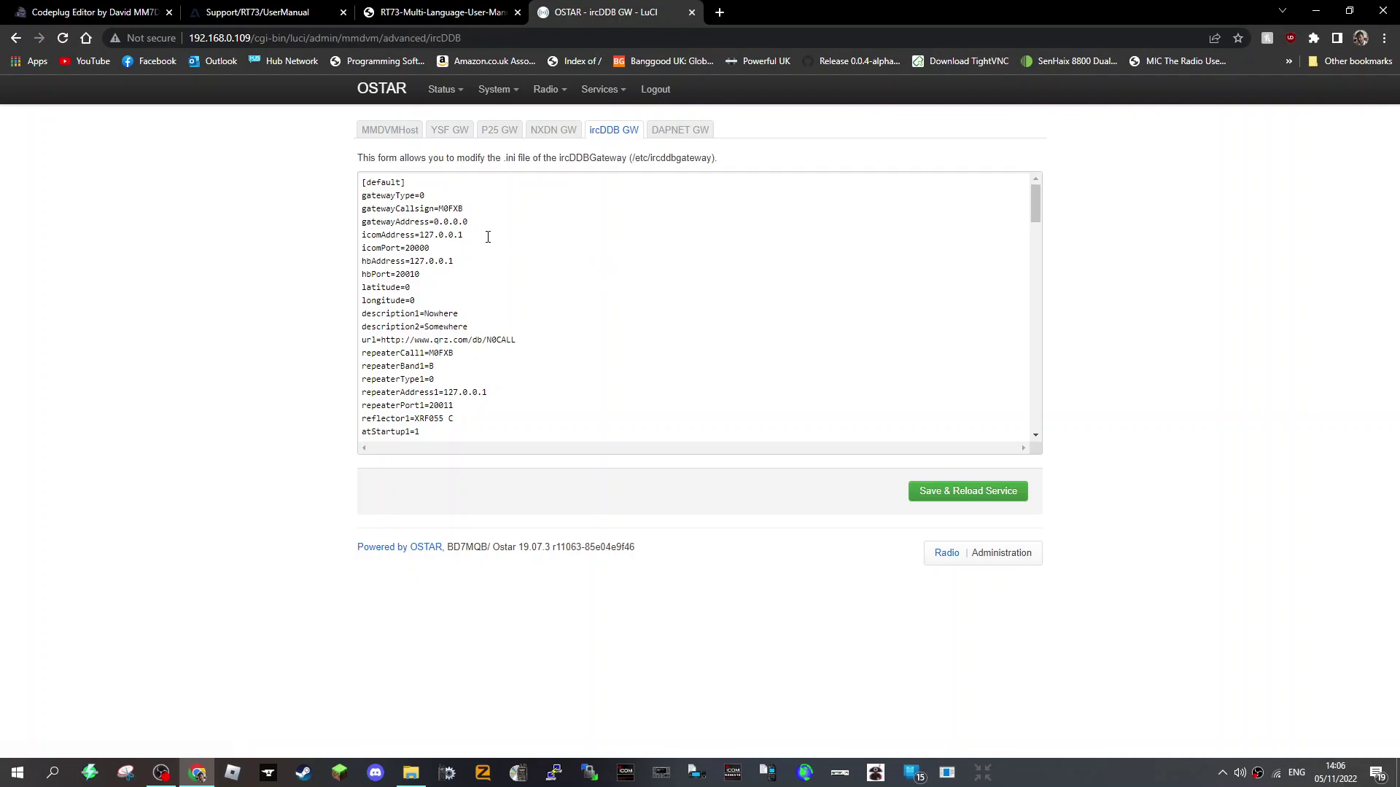
scroll(552, 262, down, 1)
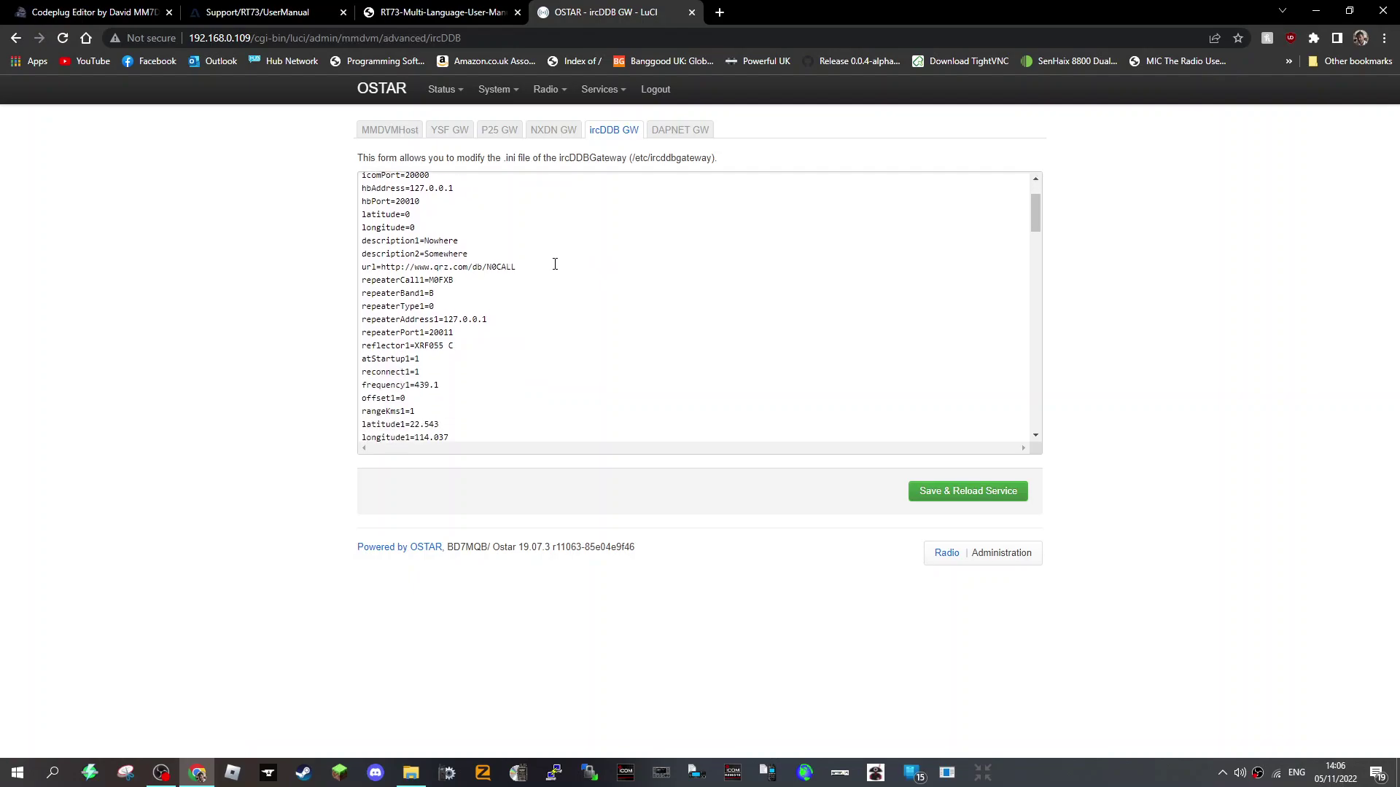
scroll(555, 264, up, 1)
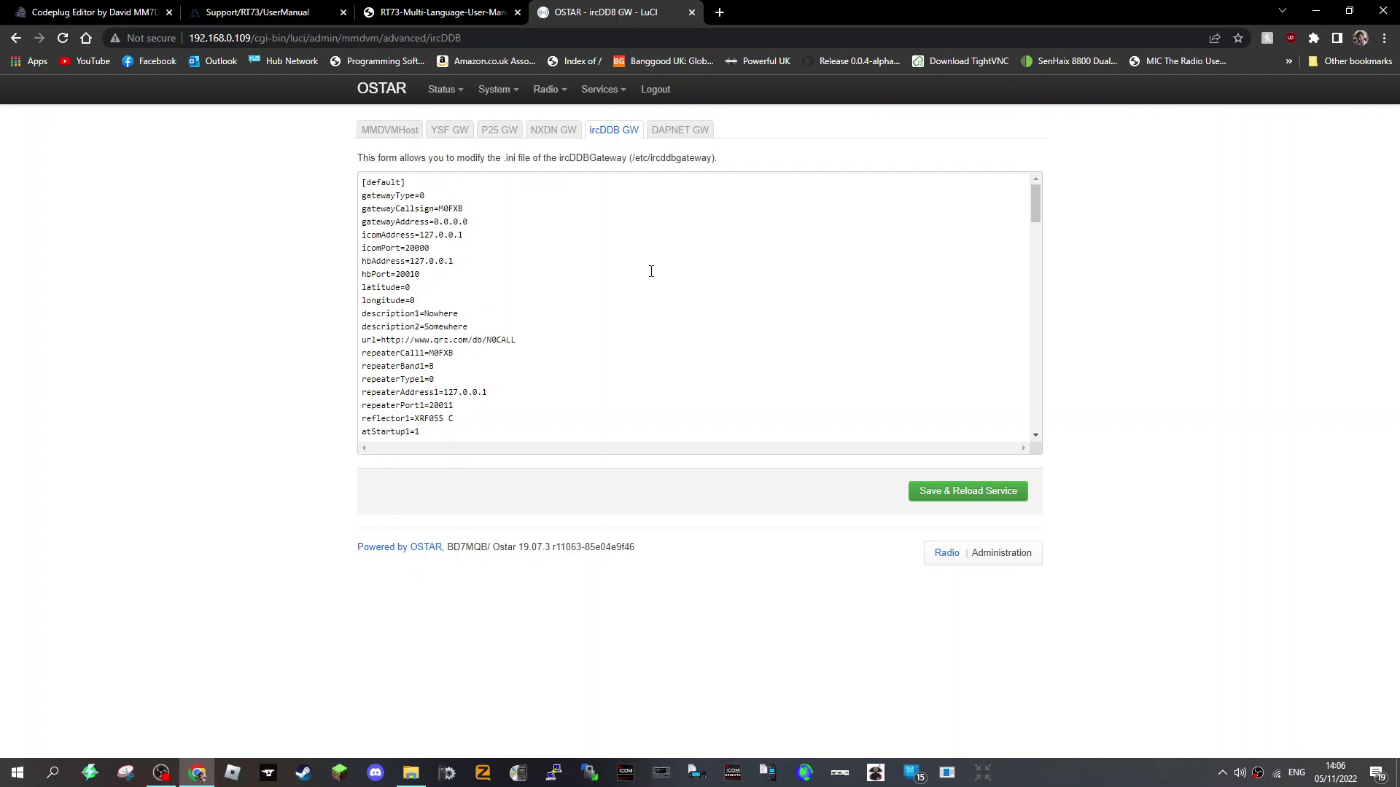
scroll(473, 225, down, 2)
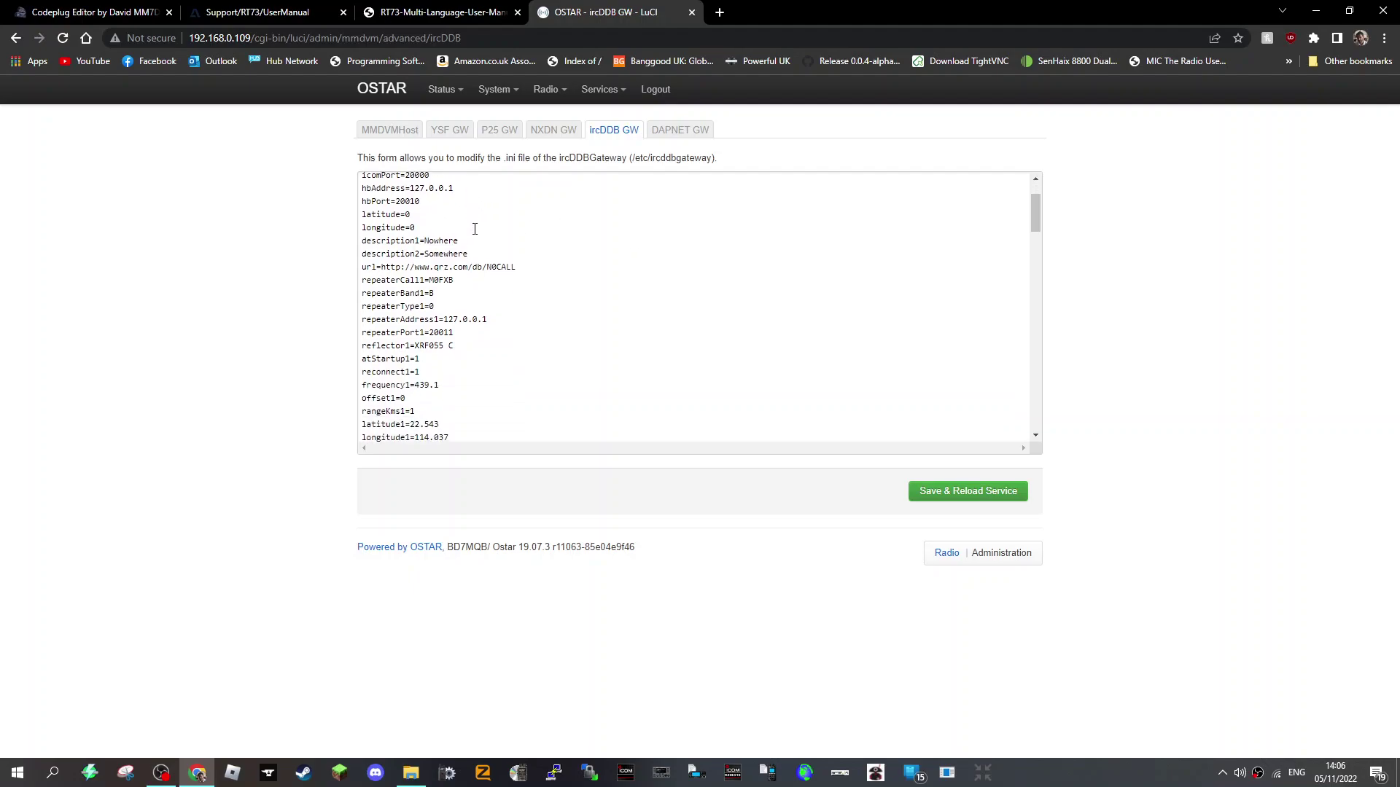
scroll(475, 229, down, 1)
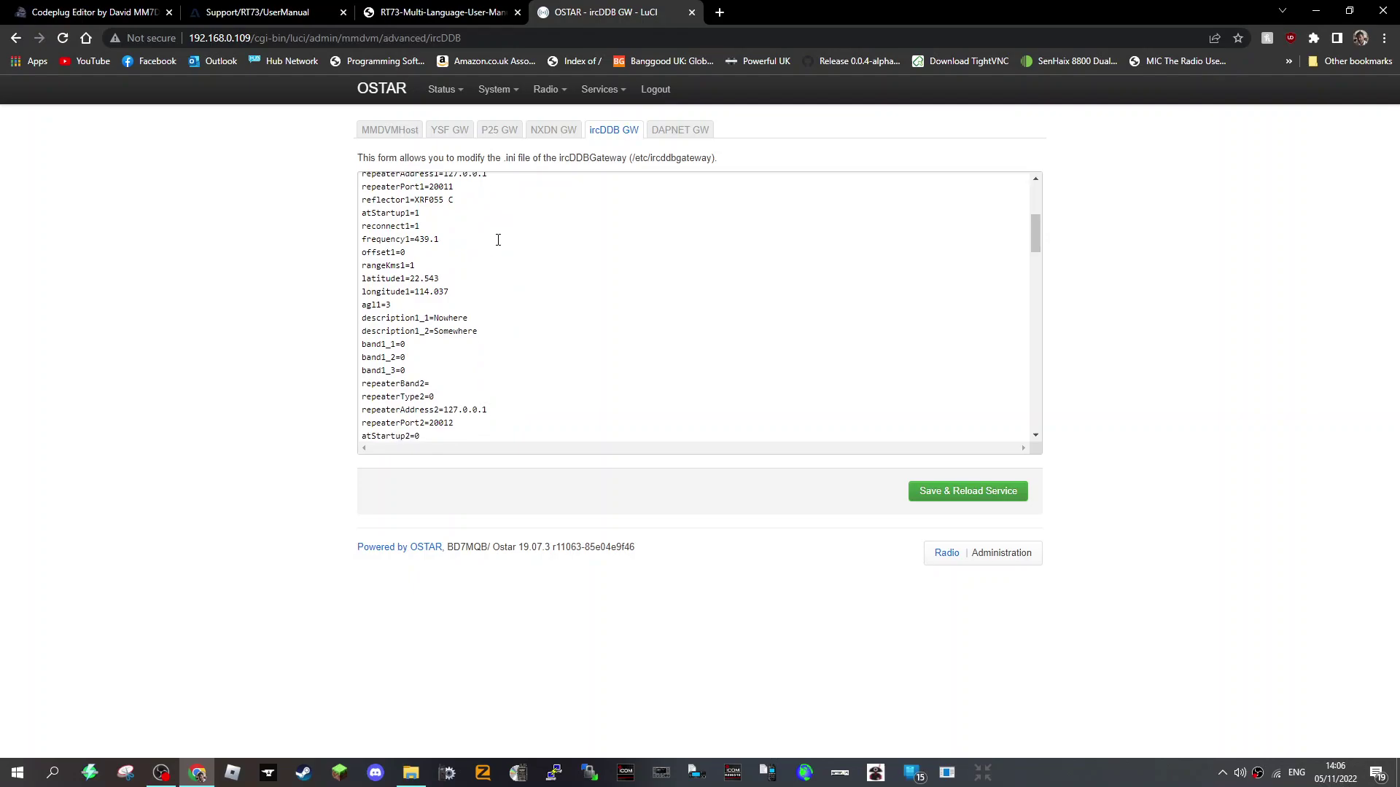
scroll(527, 260, down, 1)
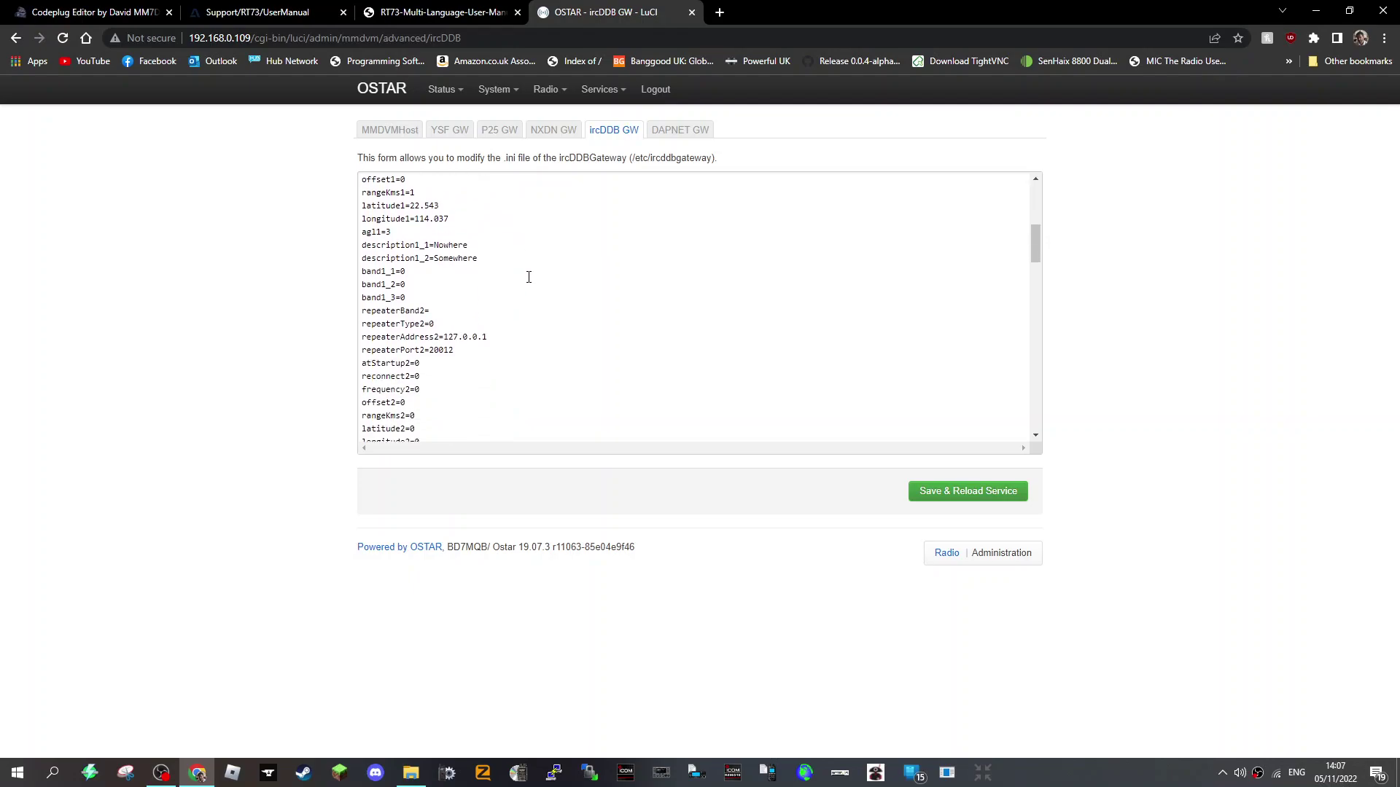
scroll(529, 288, down, 1)
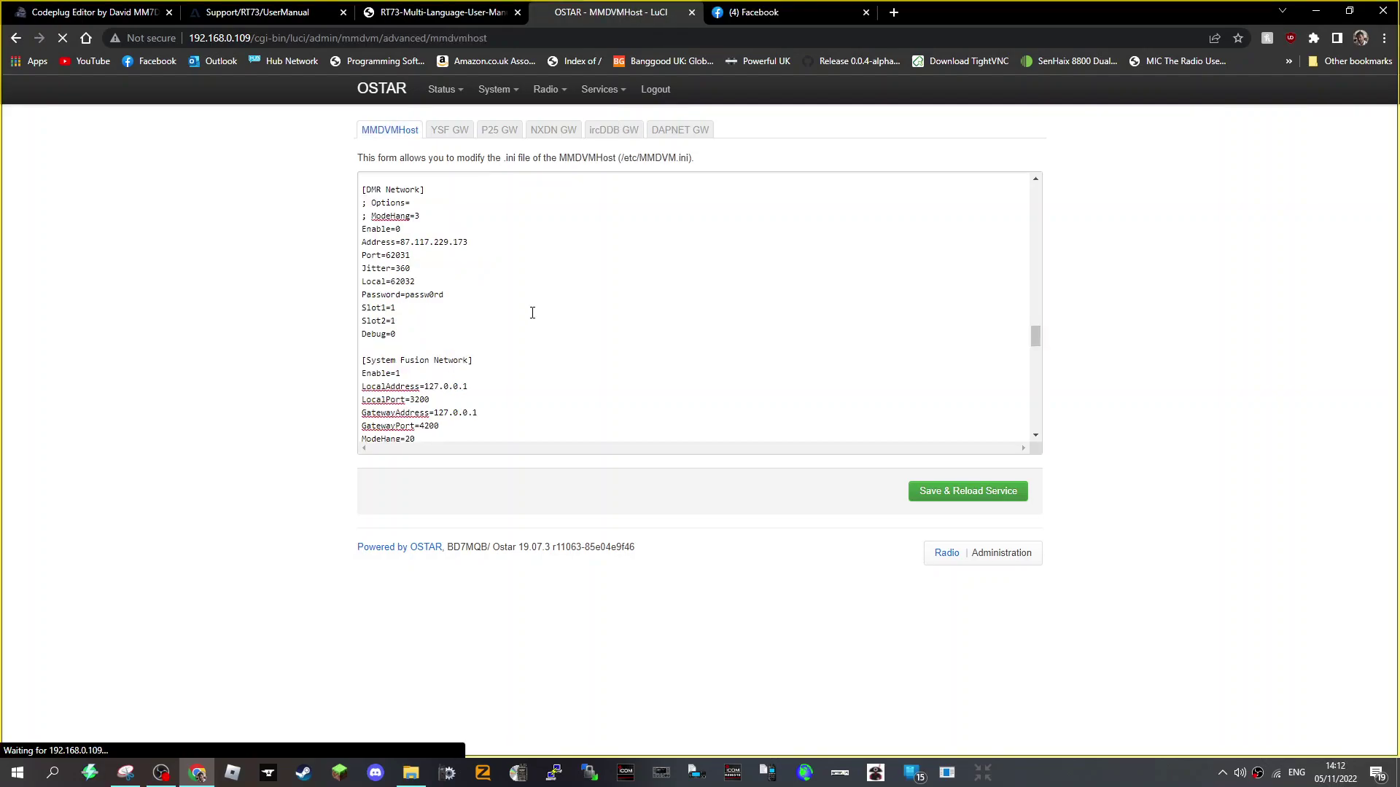
scroll(532, 309, up, 10)
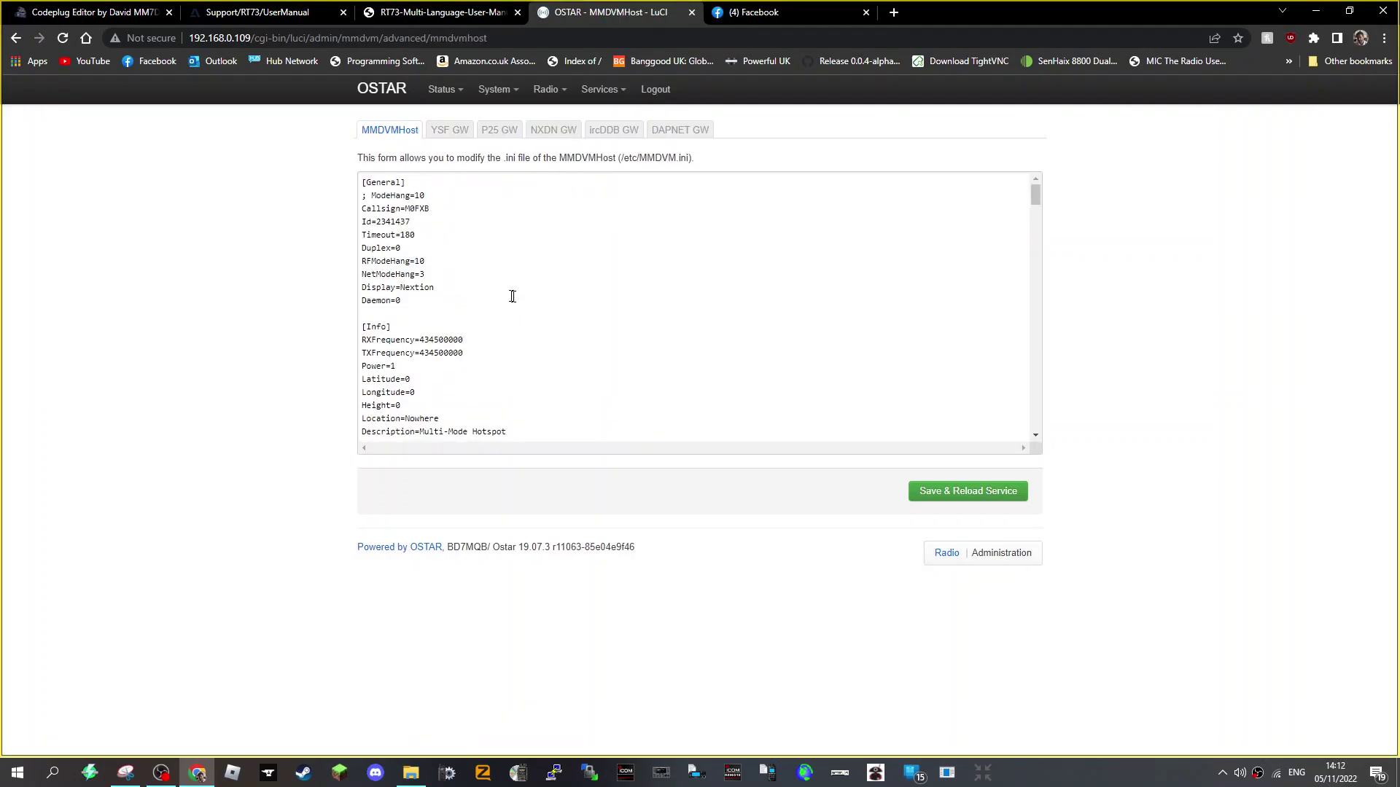
scroll(510, 288, down, 5)
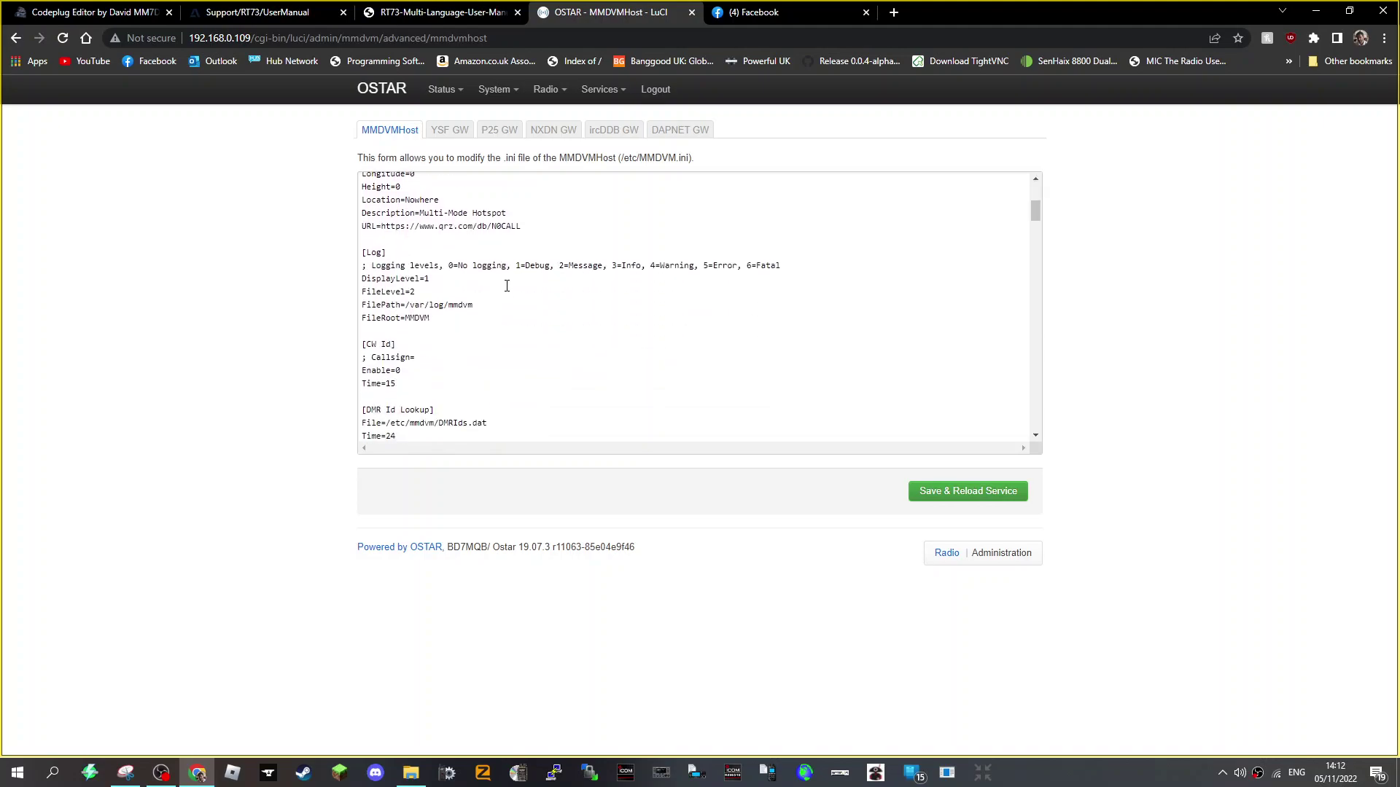
scroll(529, 294, down, 2)
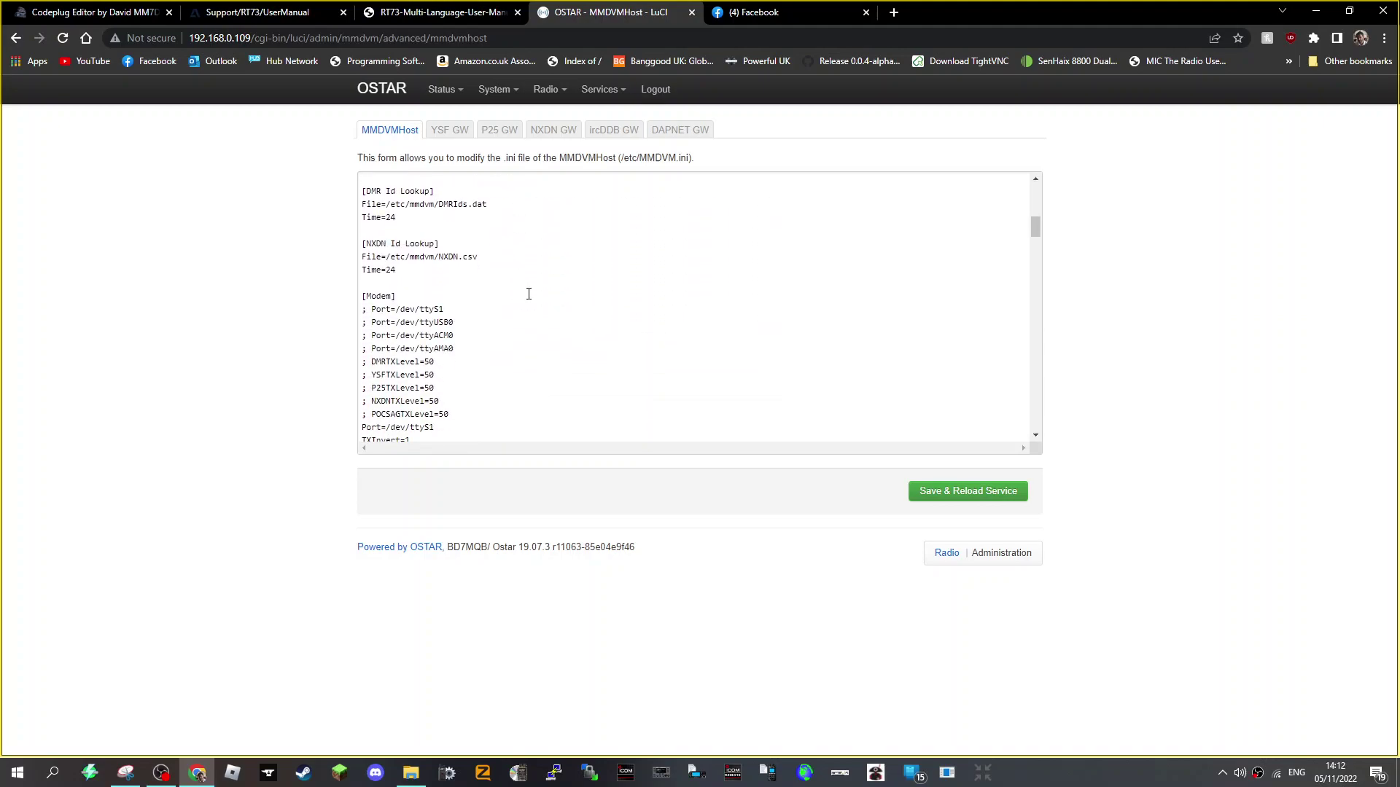
scroll(534, 288, down, 8)
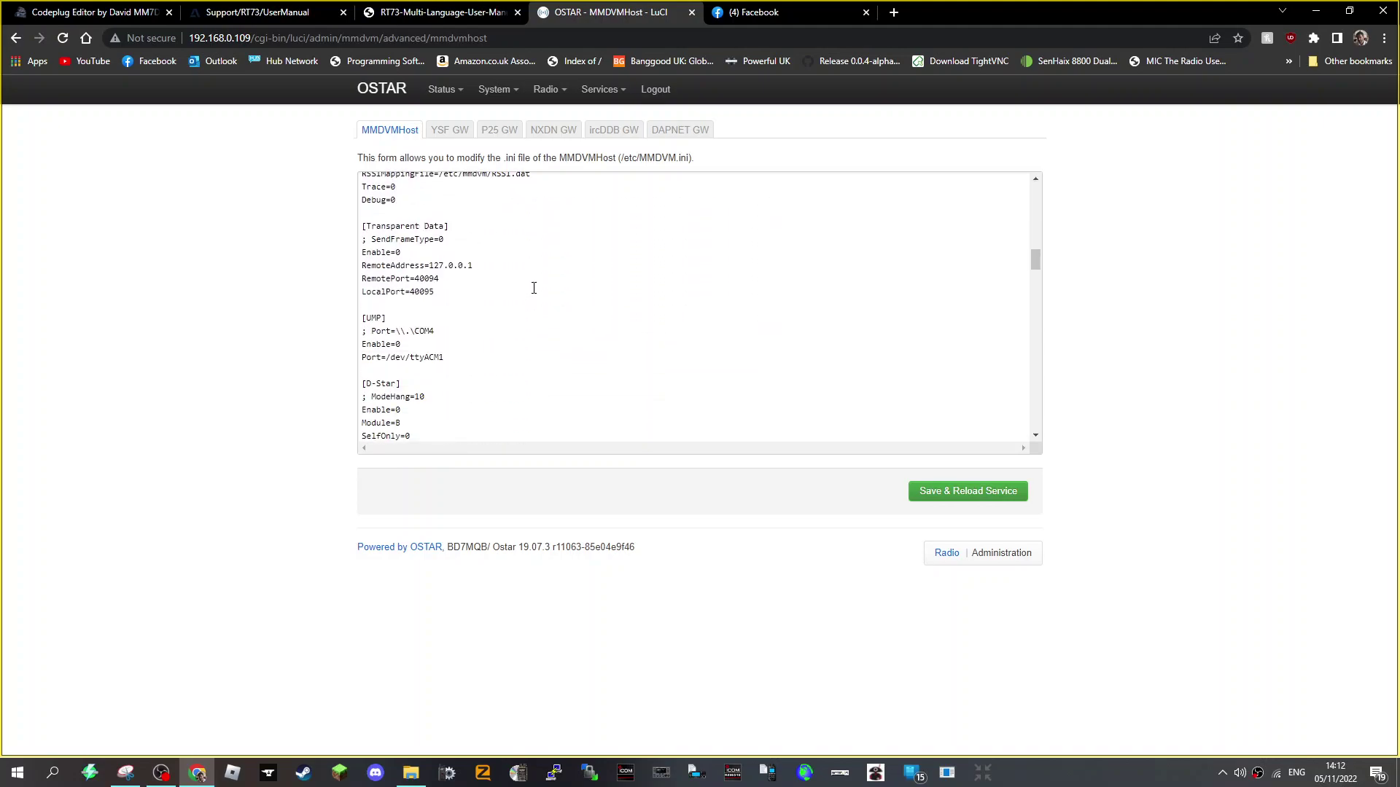
scroll(533, 288, down, 6)
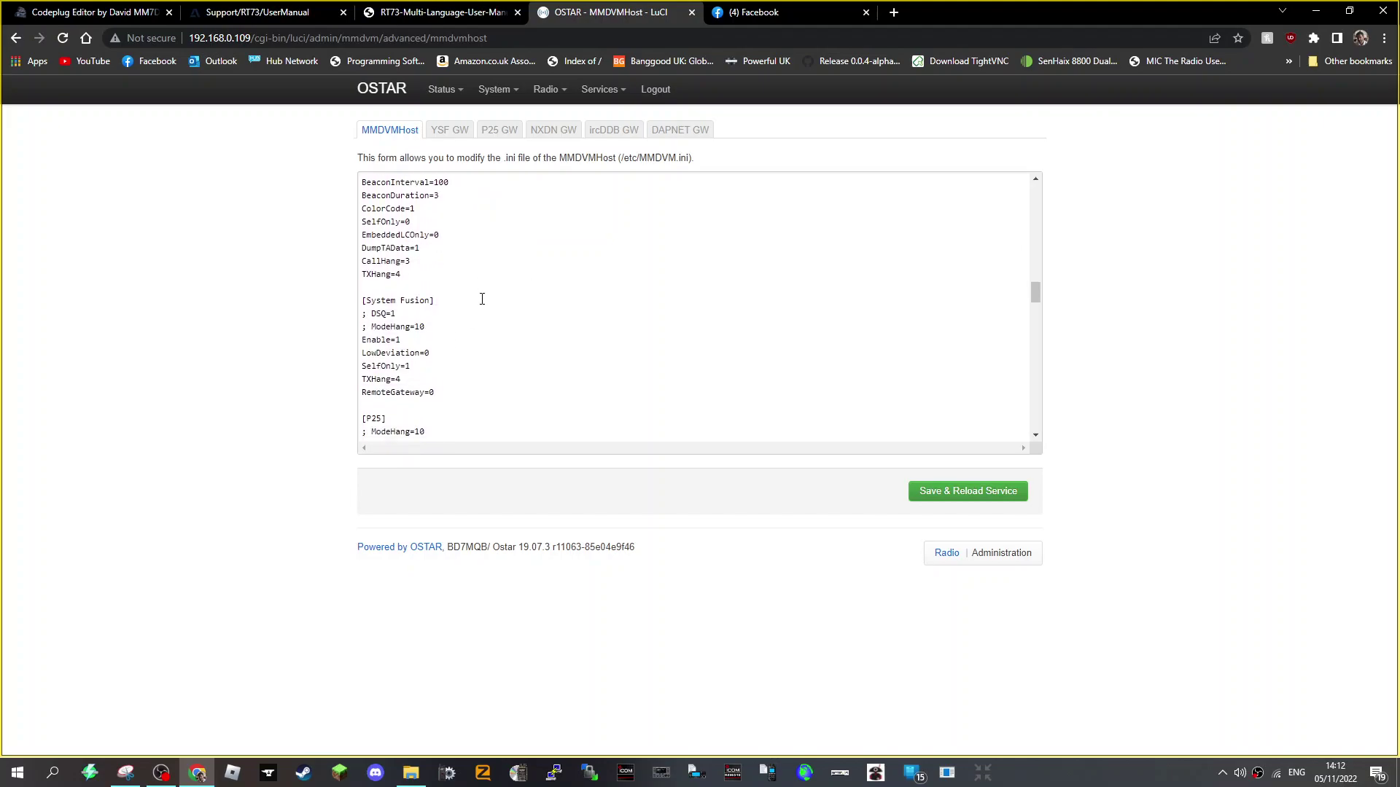
scroll(482, 299, up, 6)
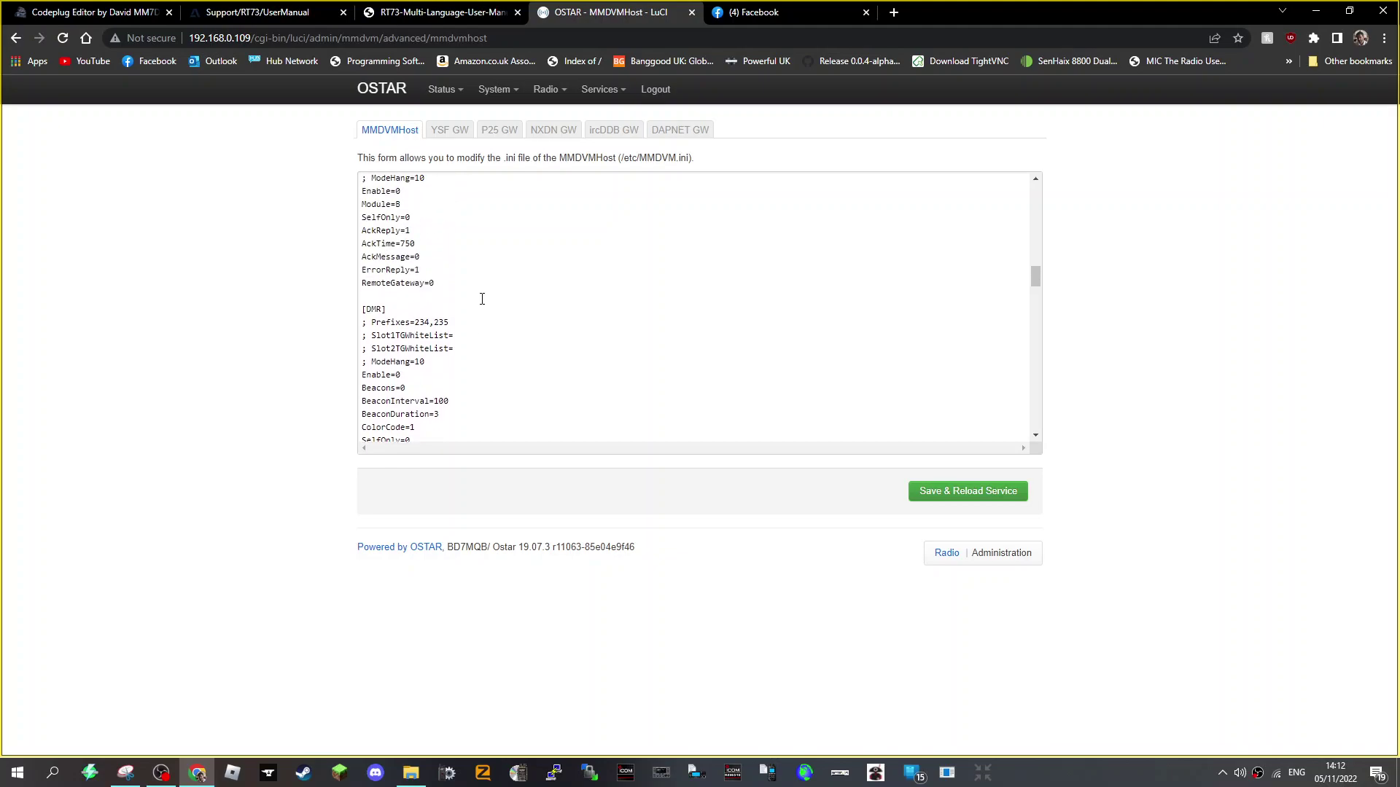
scroll(510, 300, up, 10)
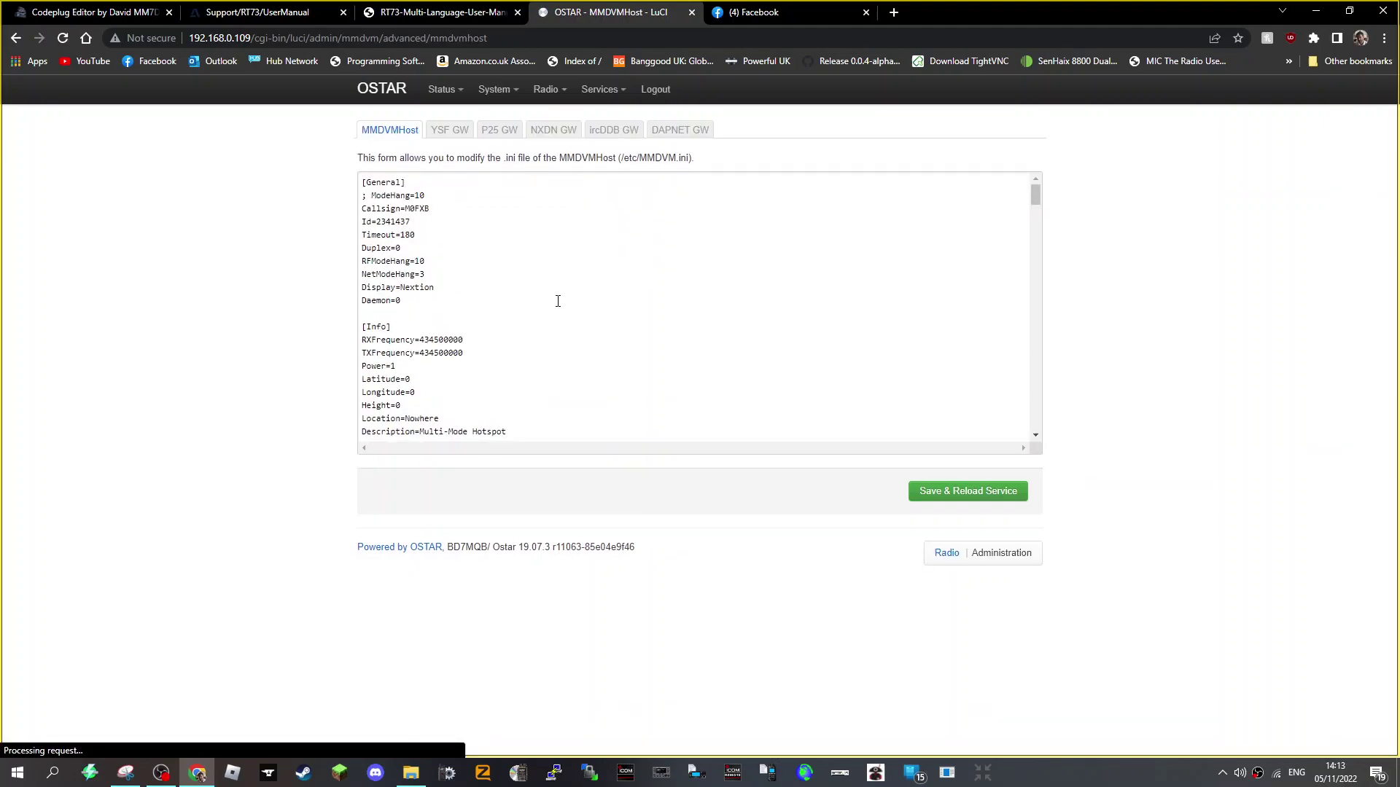
scroll(670, 319, down, 10)
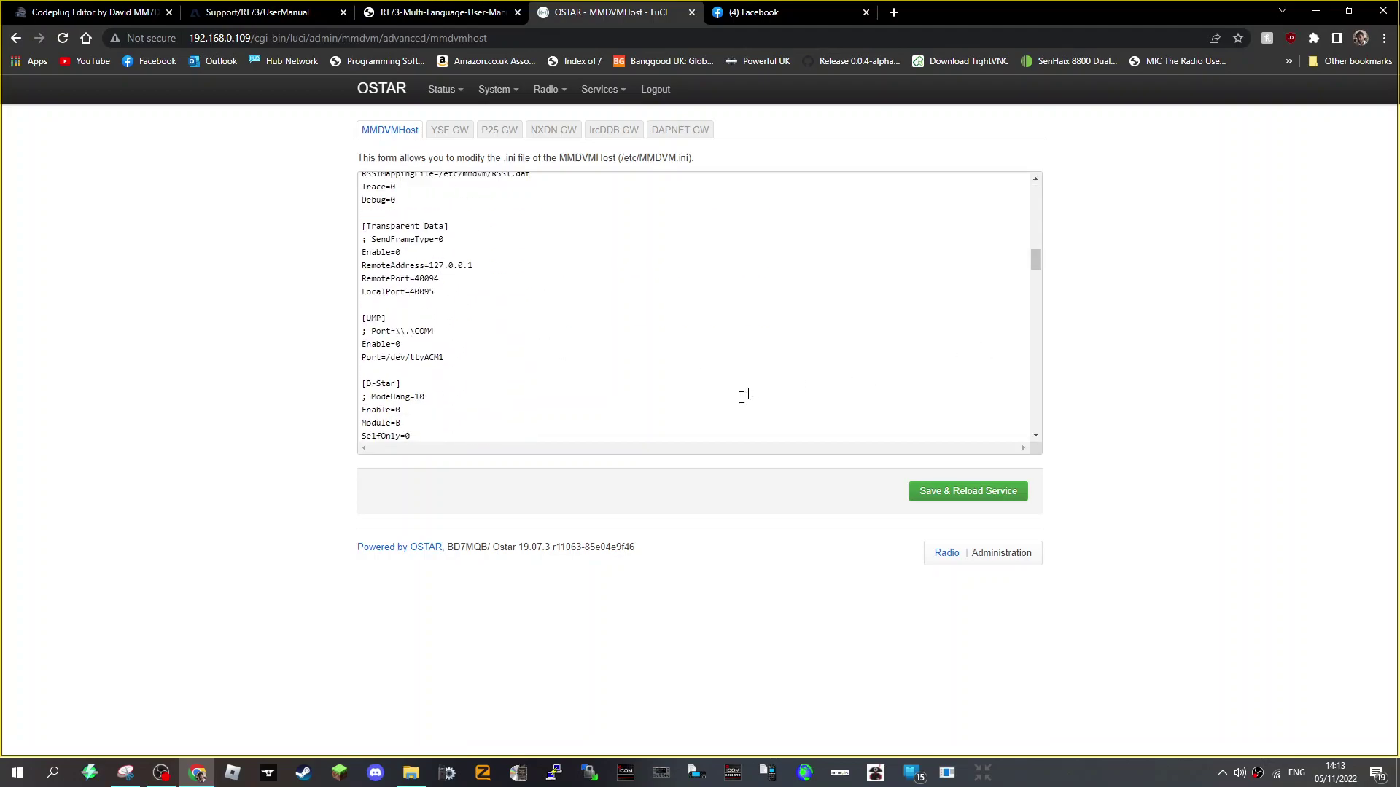
scroll(639, 334, down, 4)
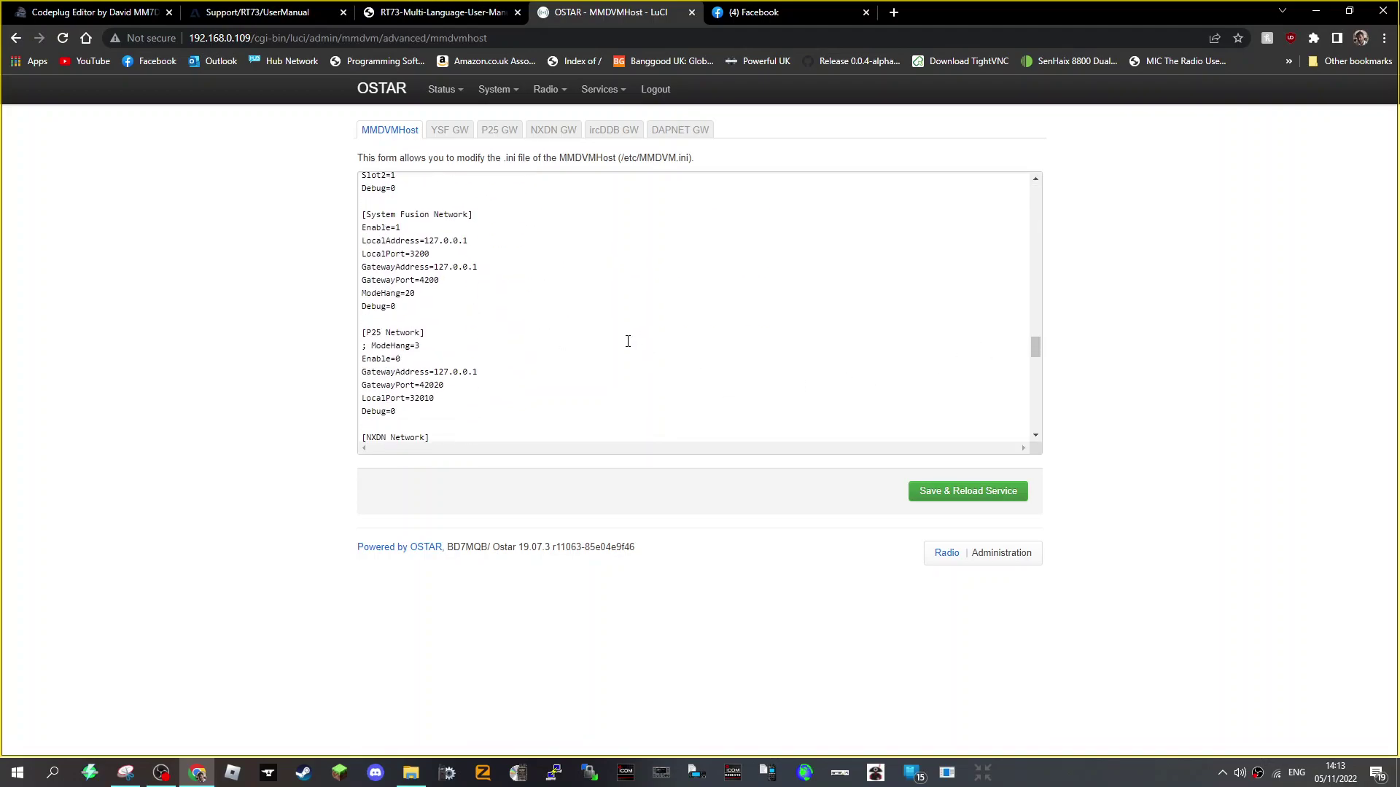
scroll(628, 341, down, 10)
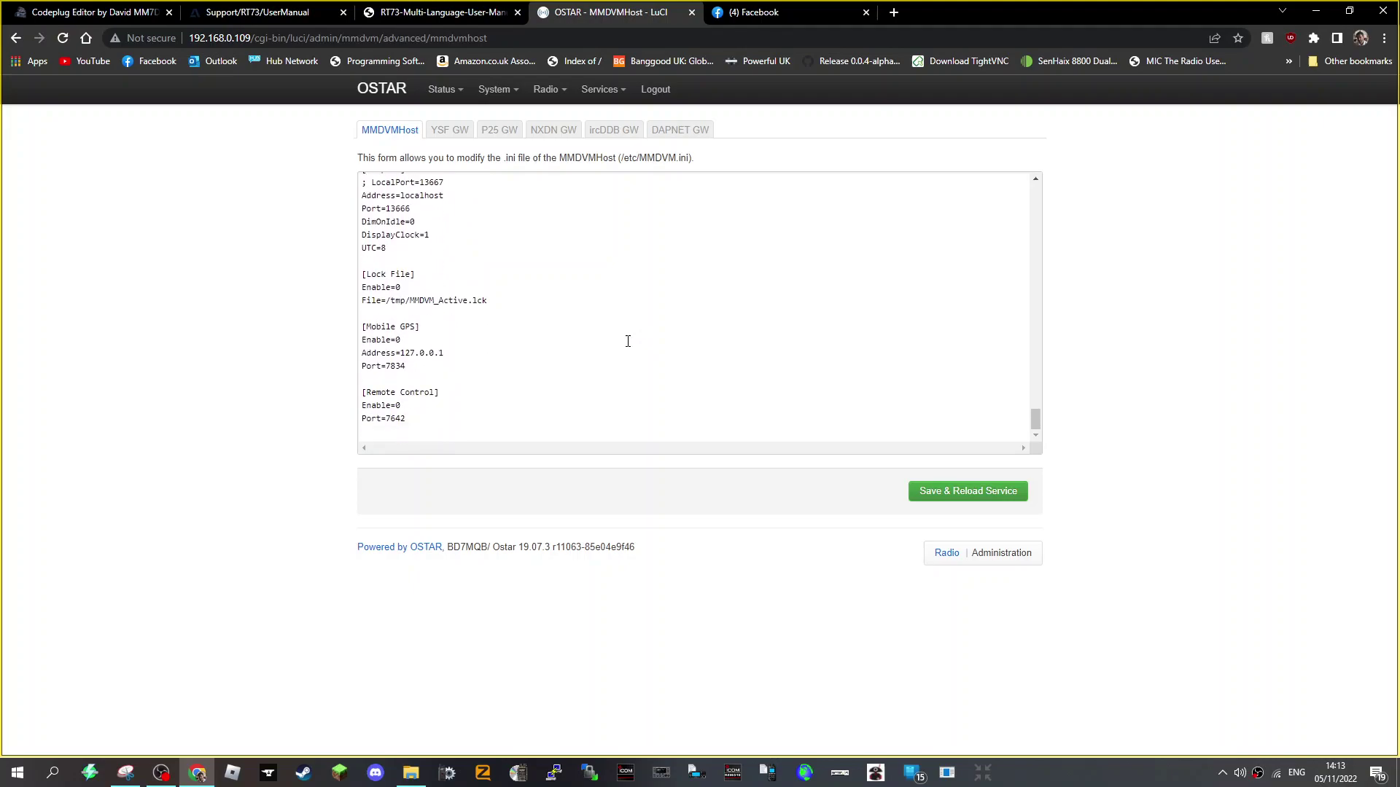
scroll(628, 341, up, 5)
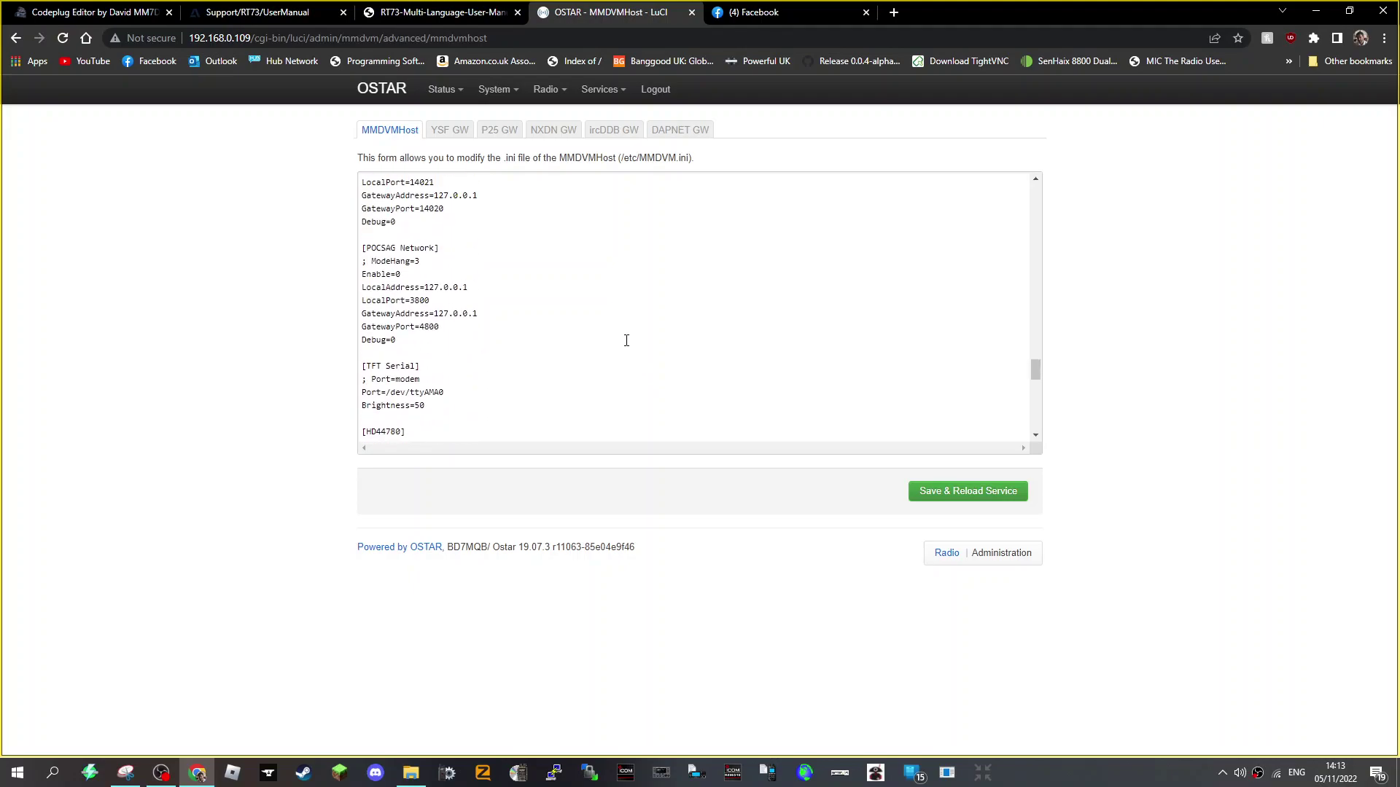
scroll(626, 340, up, 4)
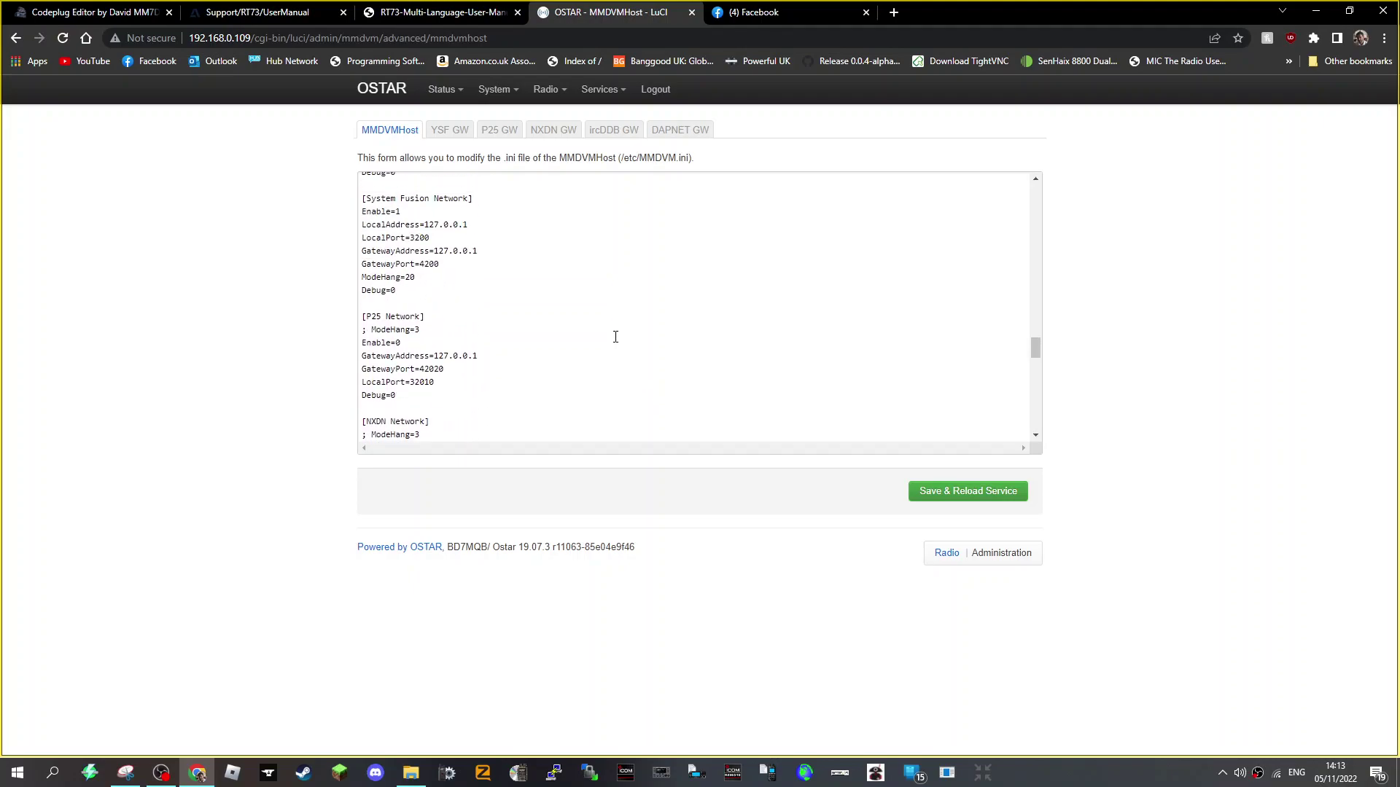
scroll(616, 337, up, 3)
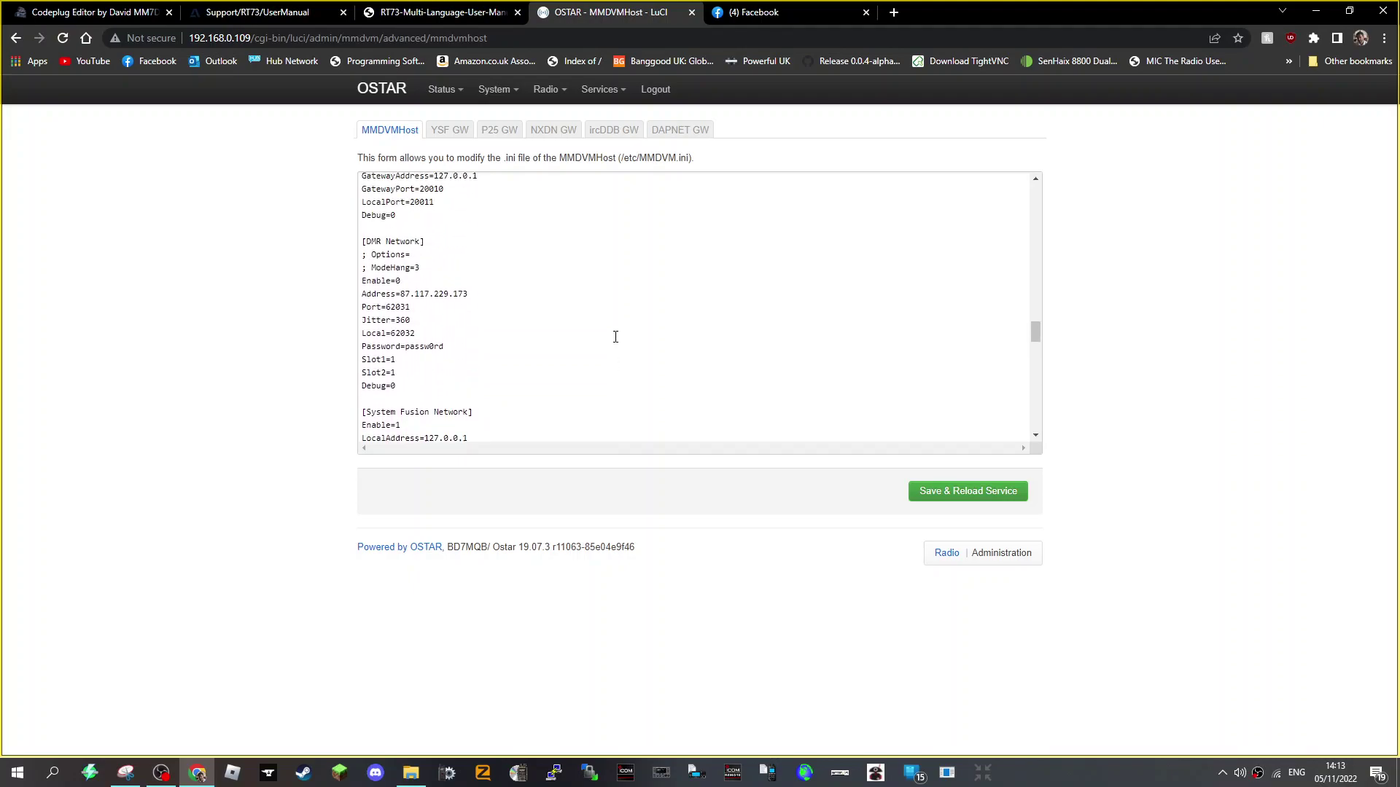
- Replace the [DMR Network] password in MMDVM.ini with the new password and save, reloading MMDVMHost
click(452, 354)
key(BackSpace)
key(BackSpace)
key(BackSpace)
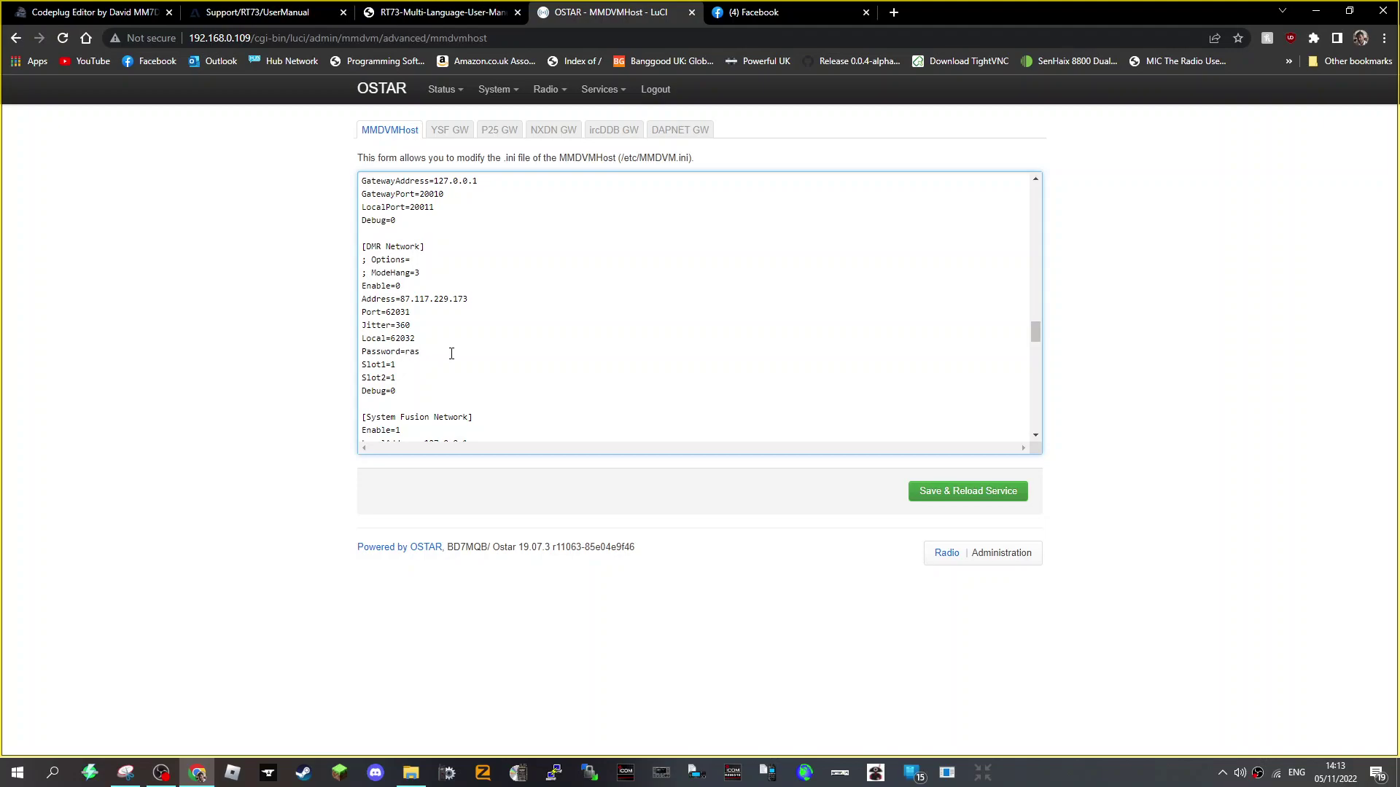
click(948, 494)
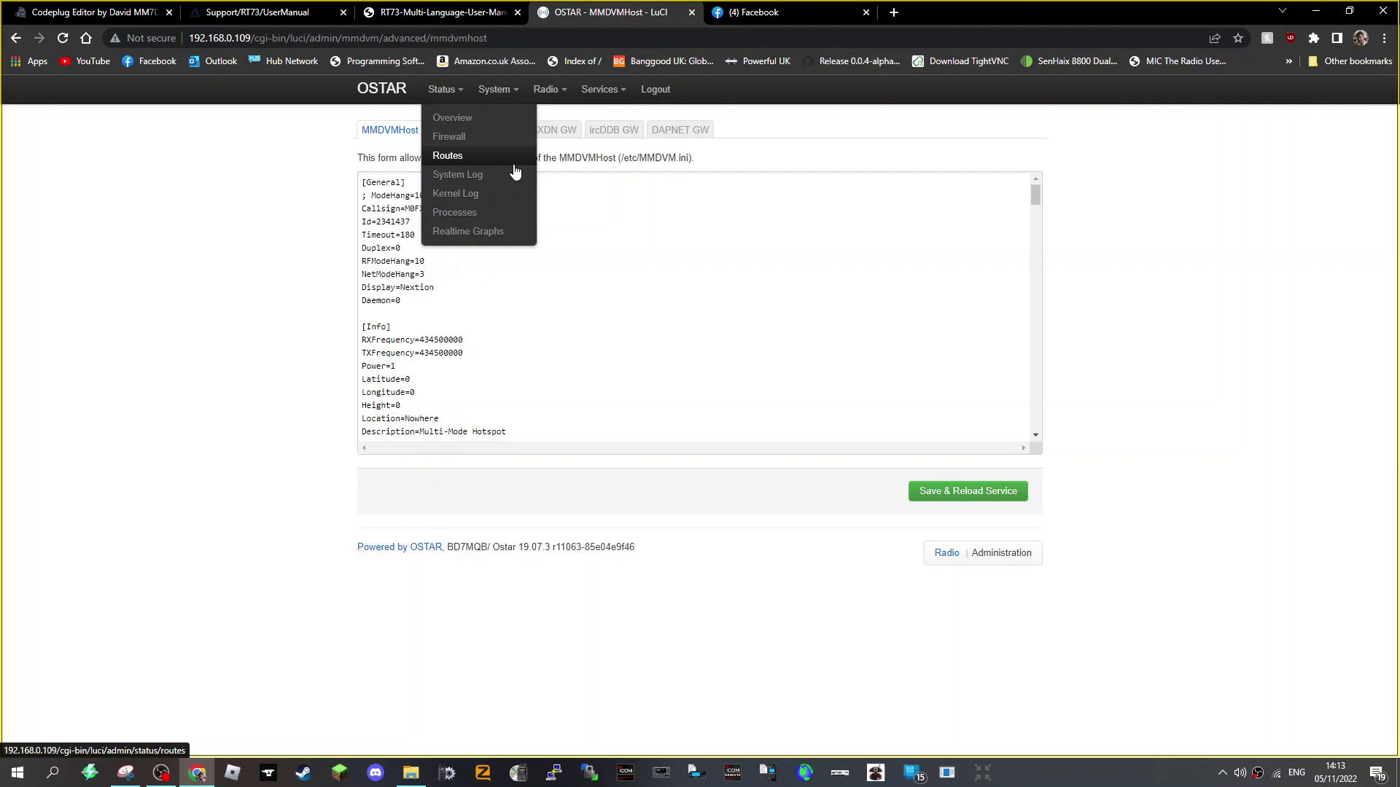
- Go to the radio configuration pages and switch to the Digital Modes settings
click(424, 96)
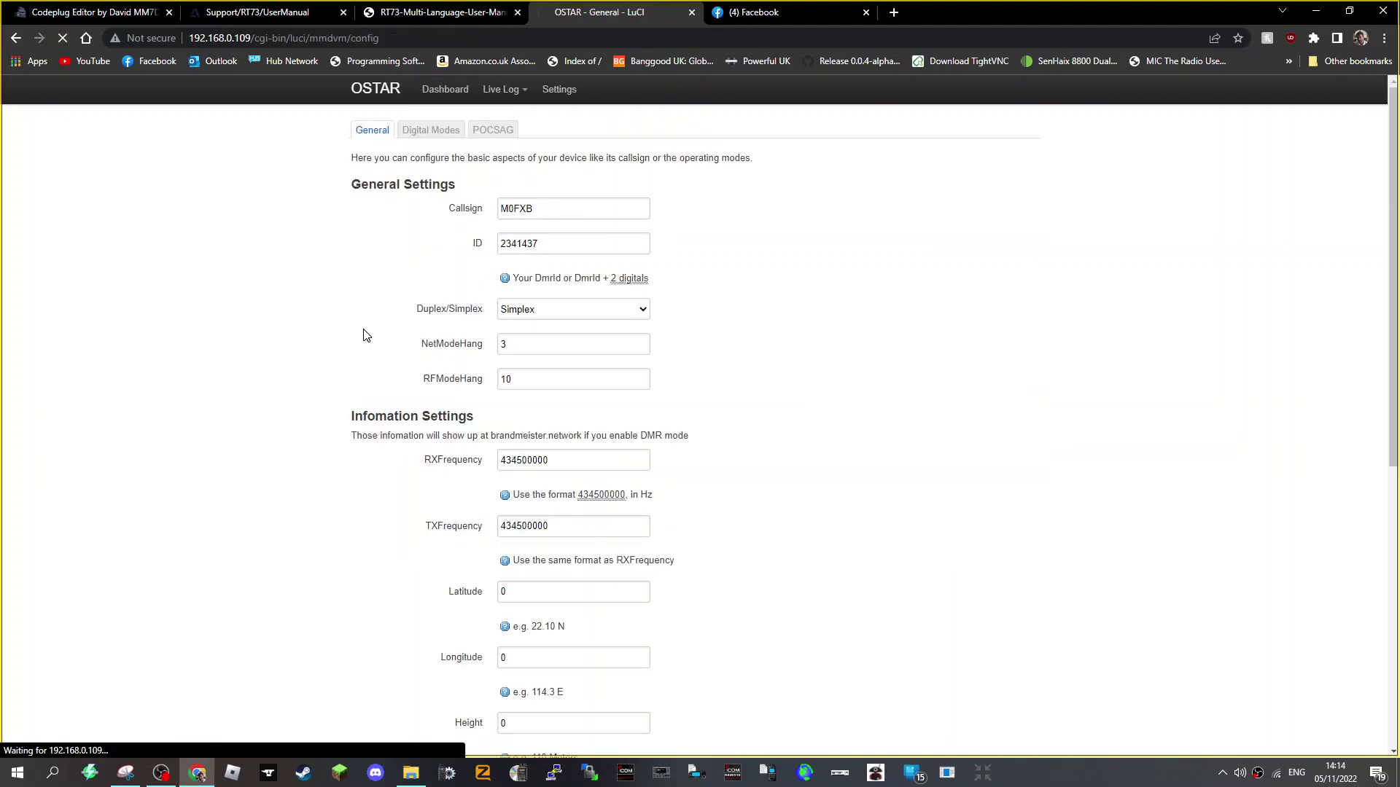
click(427, 133)
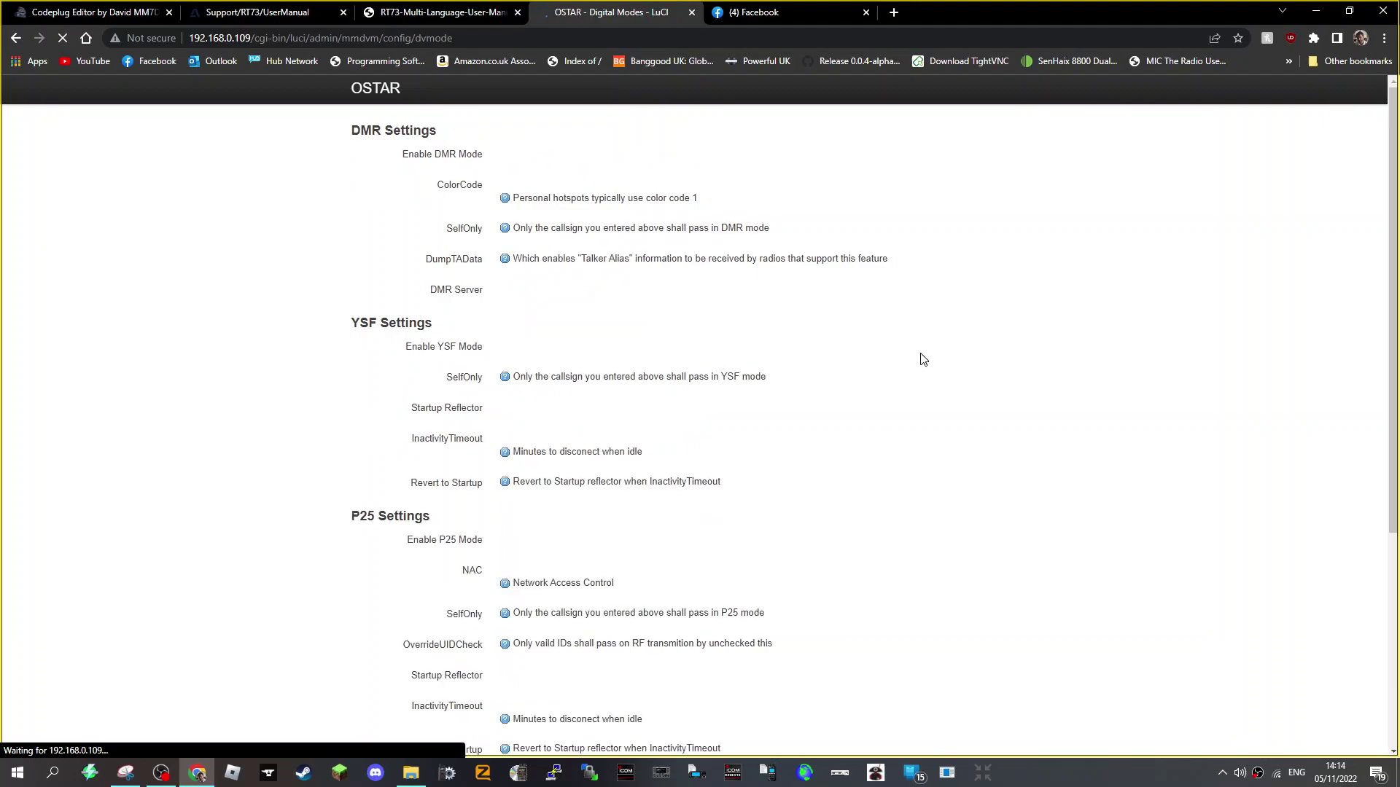
- Disable YSF mode, enable DMR mode with server BM2341 GB, and Save & Apply
scroll(909, 350, down, 2)
scroll(875, 357, up, 2)
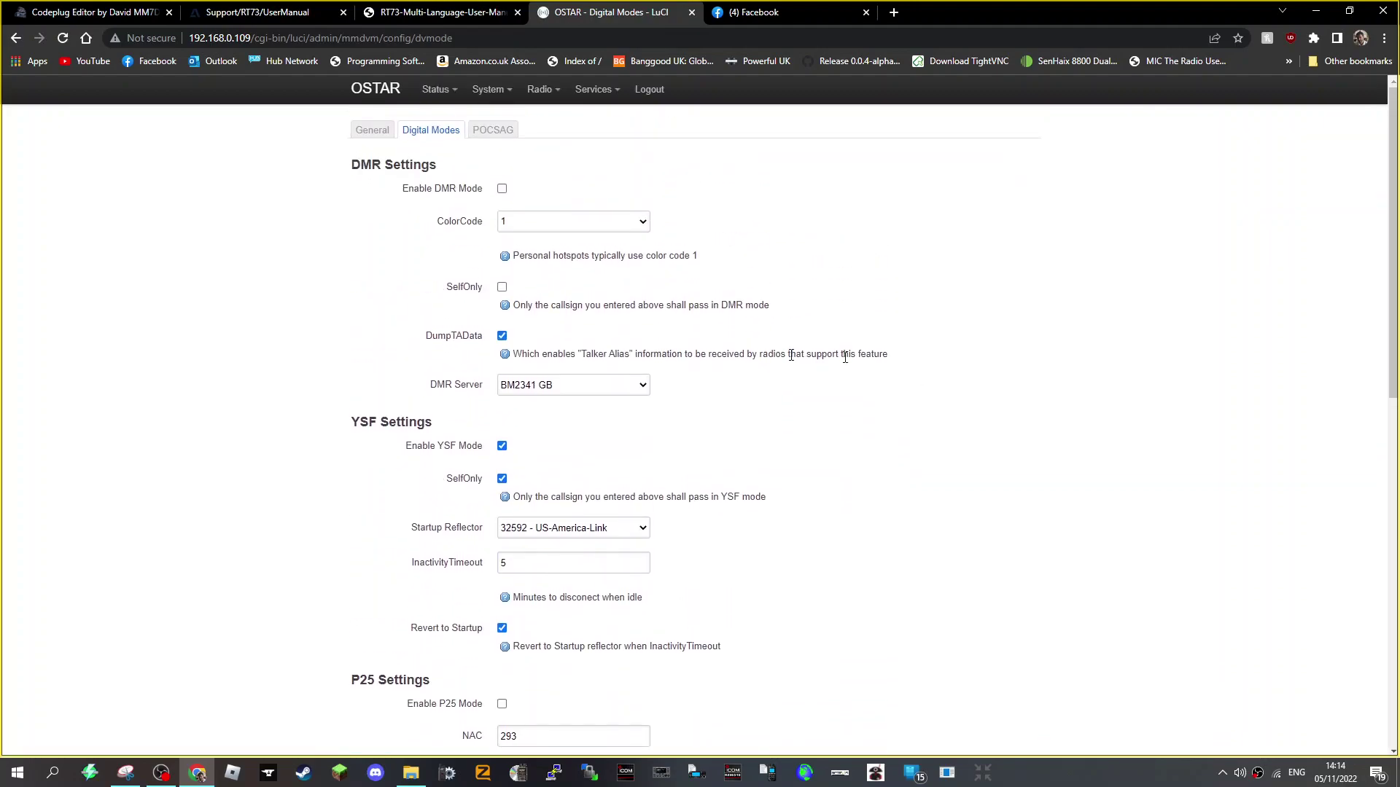
click(503, 446)
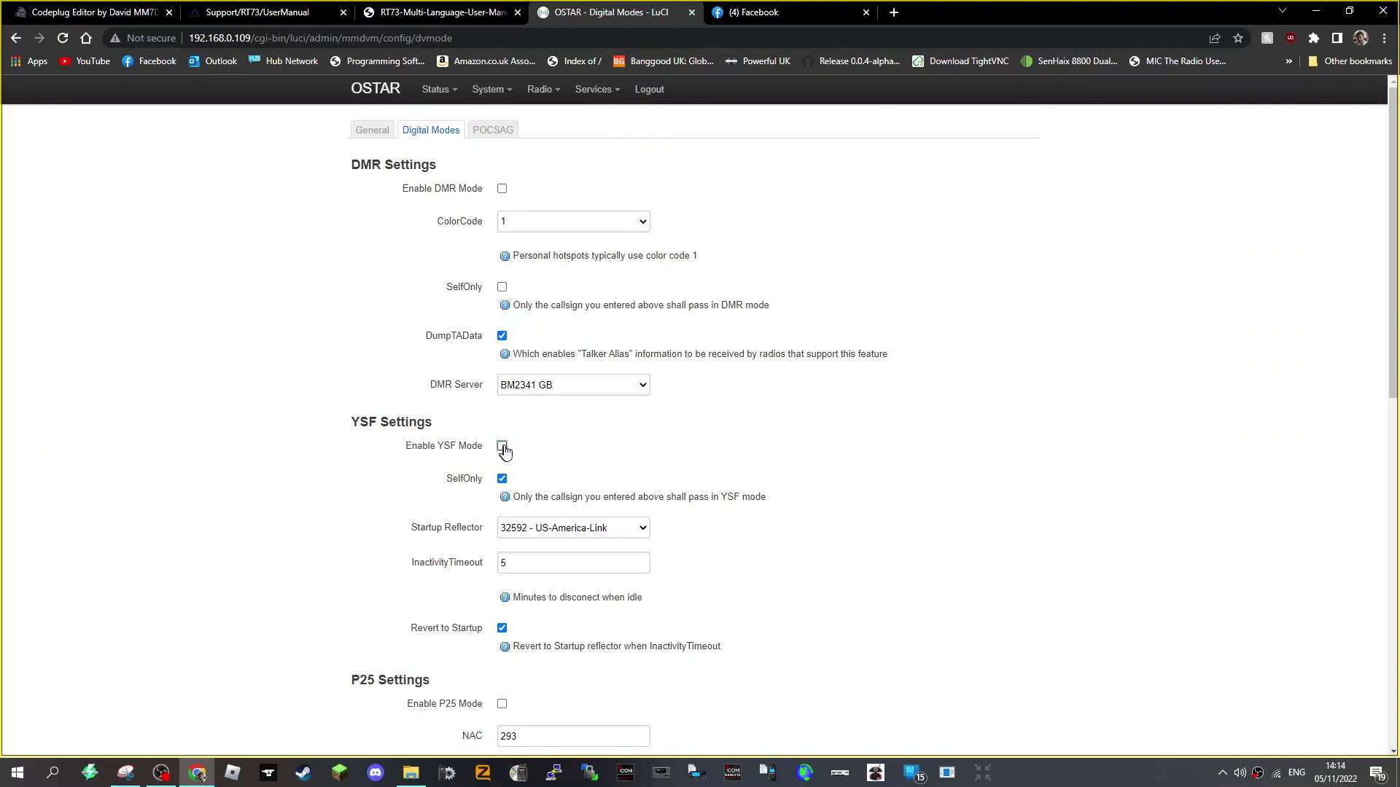
click(501, 191)
click(645, 385)
click(648, 391)
scroll(1115, 547, down, 15)
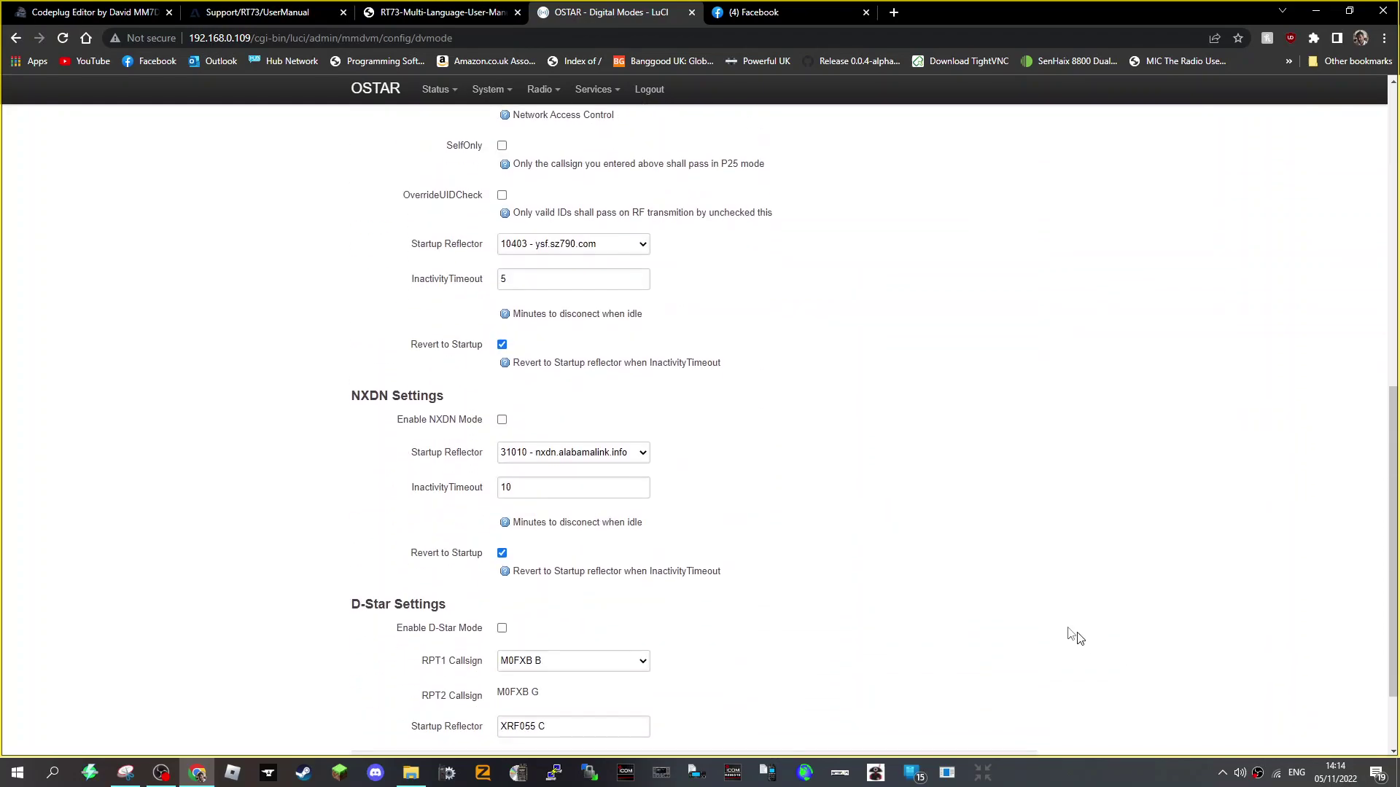
click(878, 667)
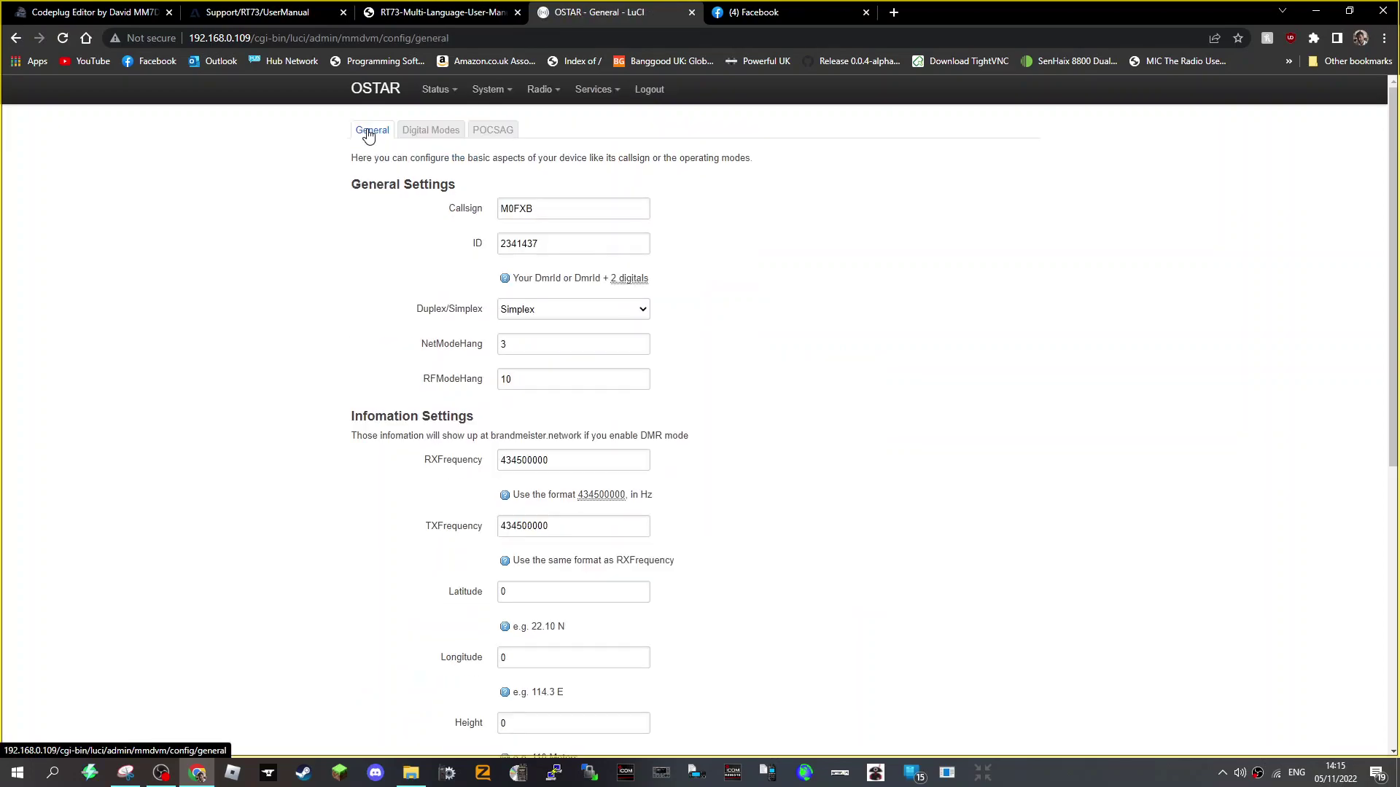
- Scroll down and back up on the Digital Modes page as the resubmission prompt appears
scroll(775, 269, down, 5)
scroll(531, 144, up, 5)
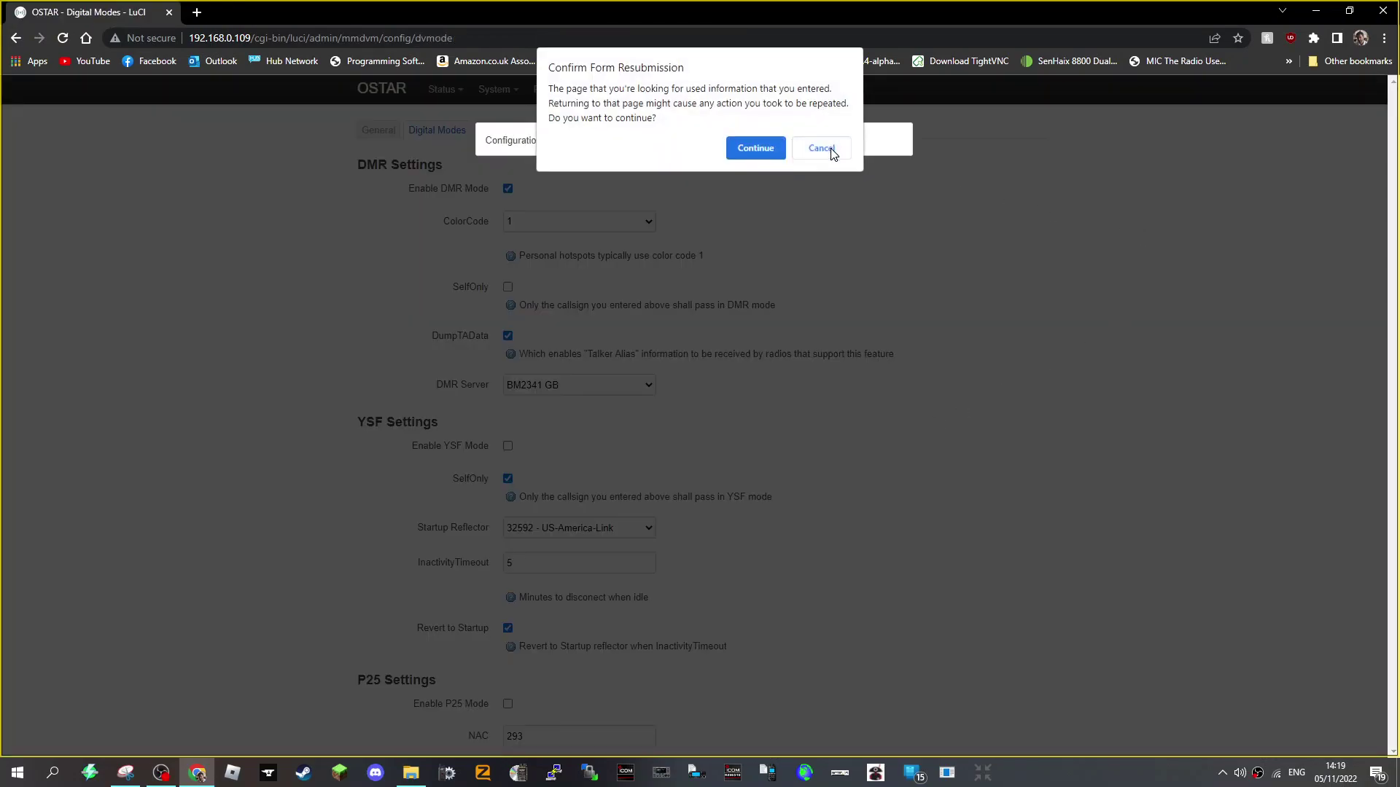
- Cancel the form resubmission so Digital Modes reloads with DMR on BM2341 GB and YSF off
click(828, 148)
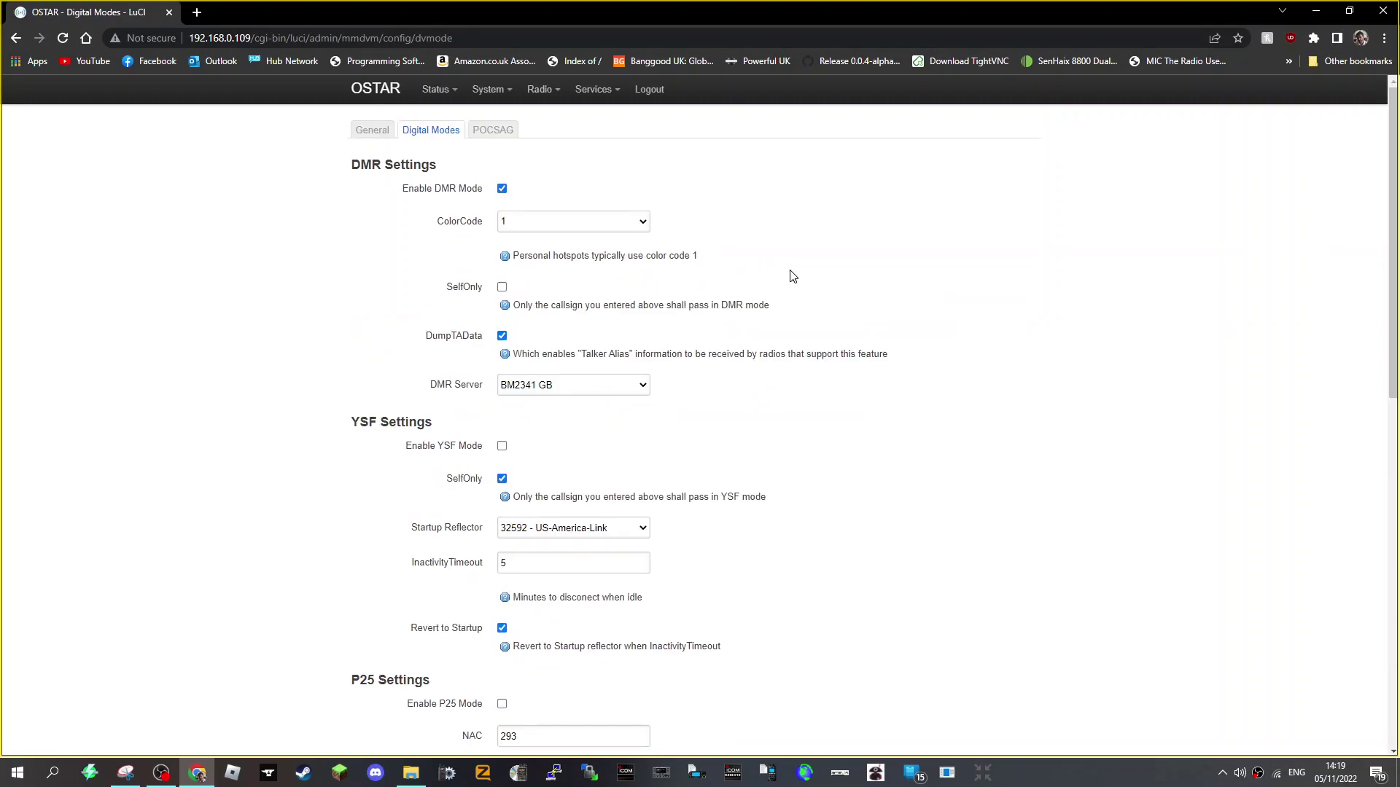
- Go back to the live dashboard to watch for the DMR Slot 2 transmission to TG 91
key(alt+Left)
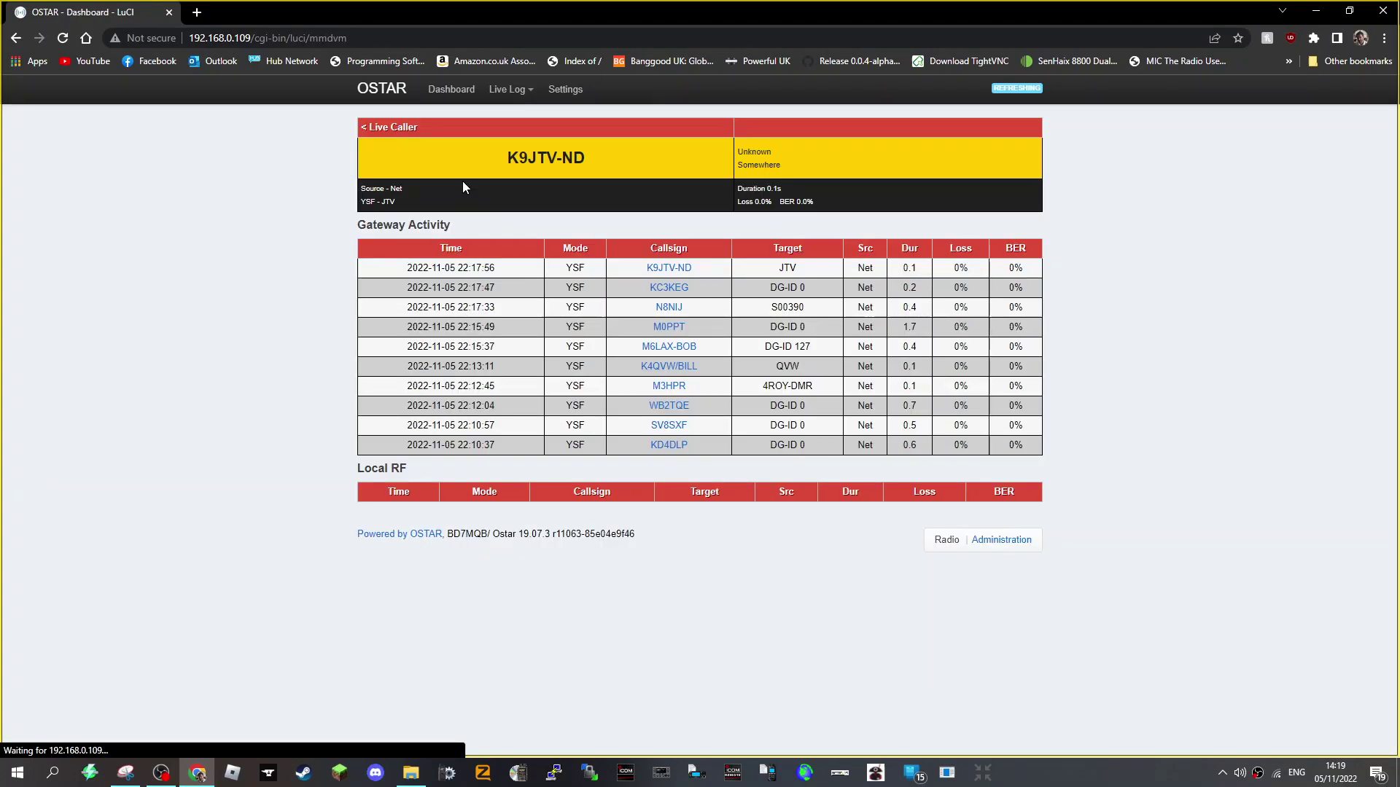